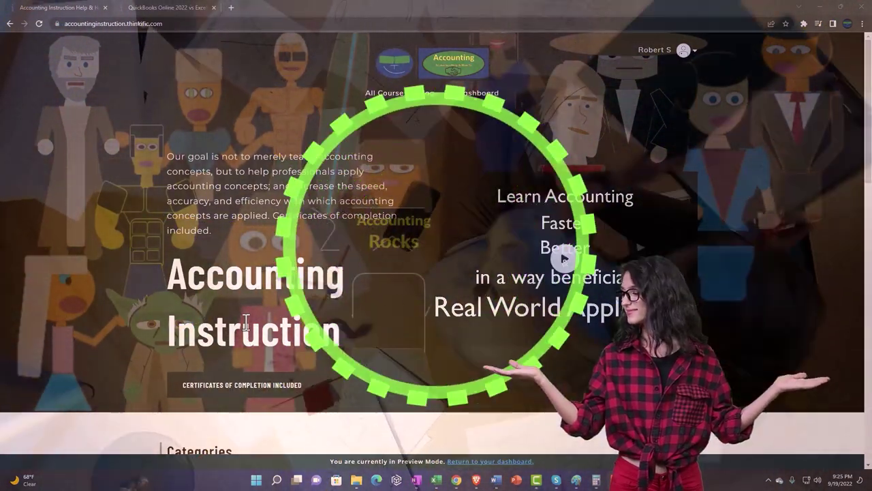
- Look through the course categories on the Accounting Instruction site and the lesson sections of the QuickBooks Online 2022 vs Excel course
{"action": "scroll", "coordinate": [120, 380], "scroll_direction": "down", "scroll_amount": 1}
{"action": "scroll", "coordinate": [120, 373], "scroll_direction": "down", "scroll_amount": 7}
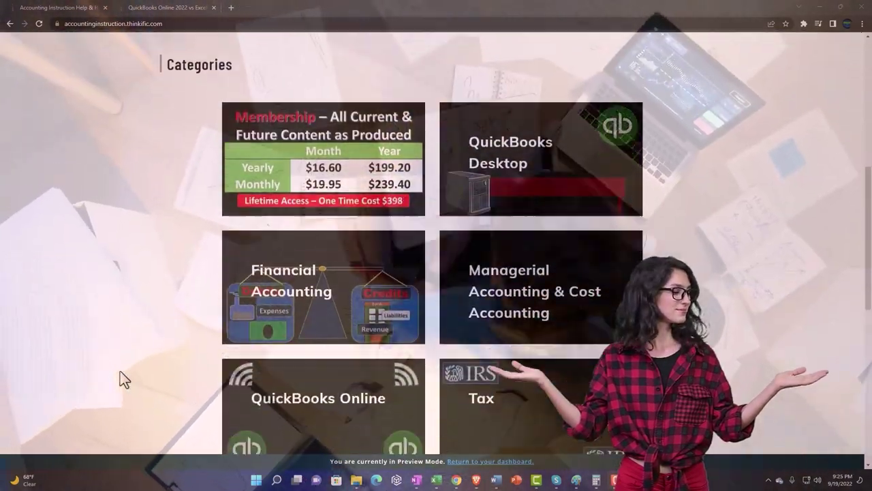
{"action": "scroll", "coordinate": [120, 379], "scroll_direction": "down", "scroll_amount": 5}
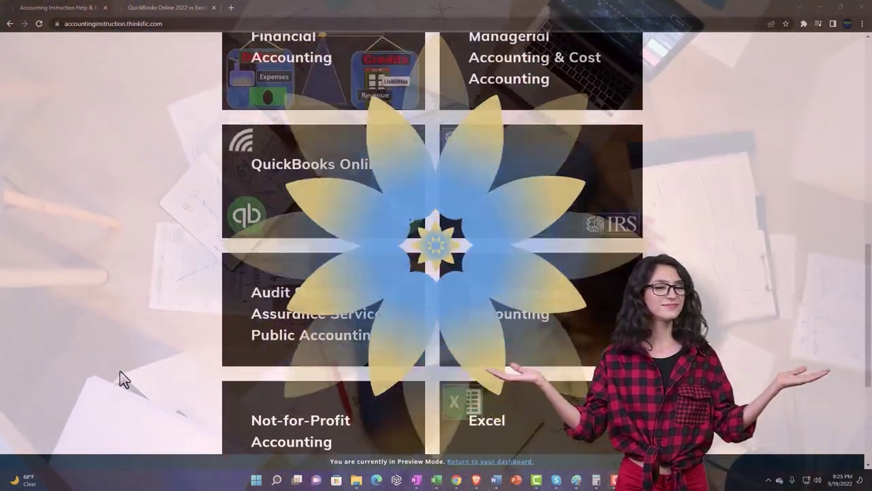
{"action": "scroll", "coordinate": [123, 379], "scroll_direction": "down", "scroll_amount": 1}
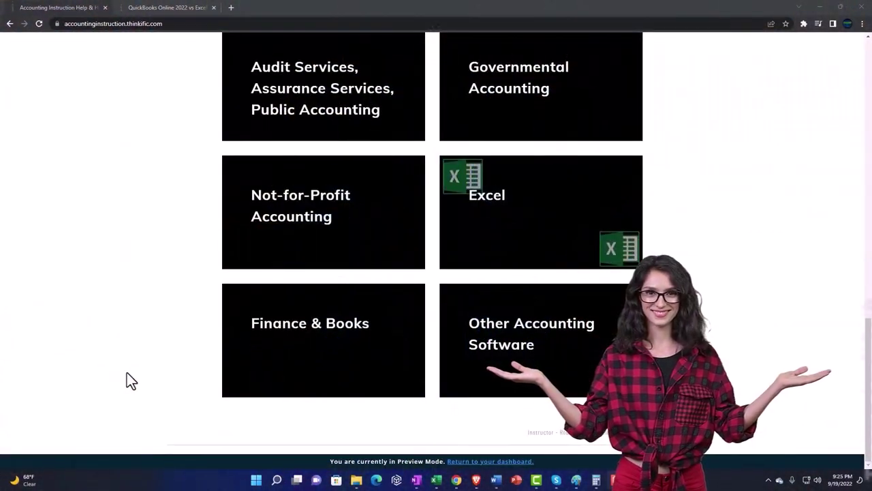
{"action": "left_click", "coordinate": [155, 10]}
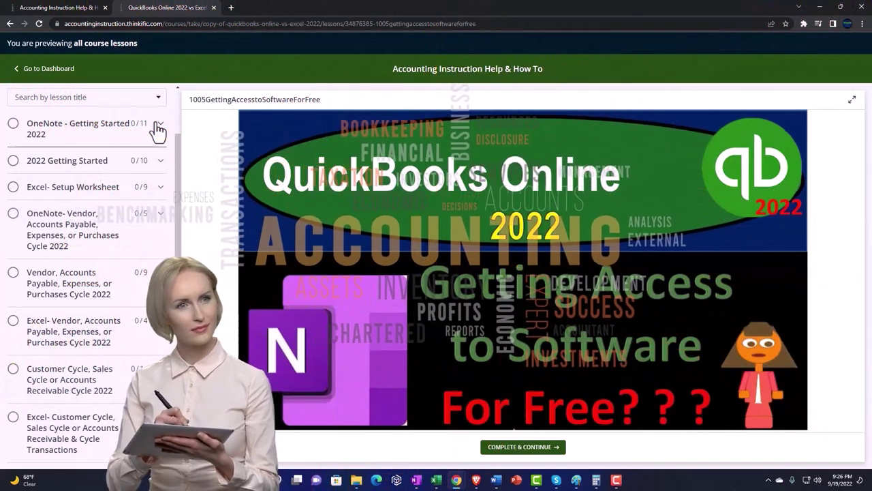
{"action": "left_click", "coordinate": [156, 125]}
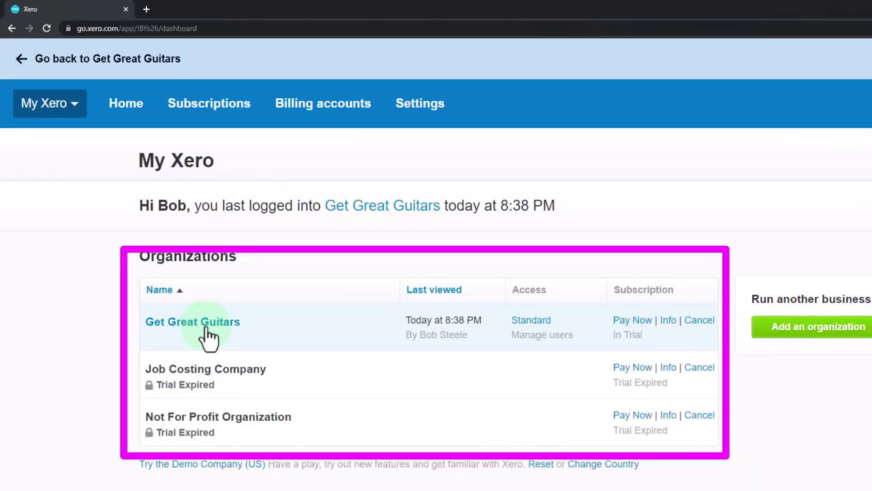
- Open the Get Great Guitars organization from the My Xero list of organizations
{"action": "left_click", "coordinate": [205, 327]}
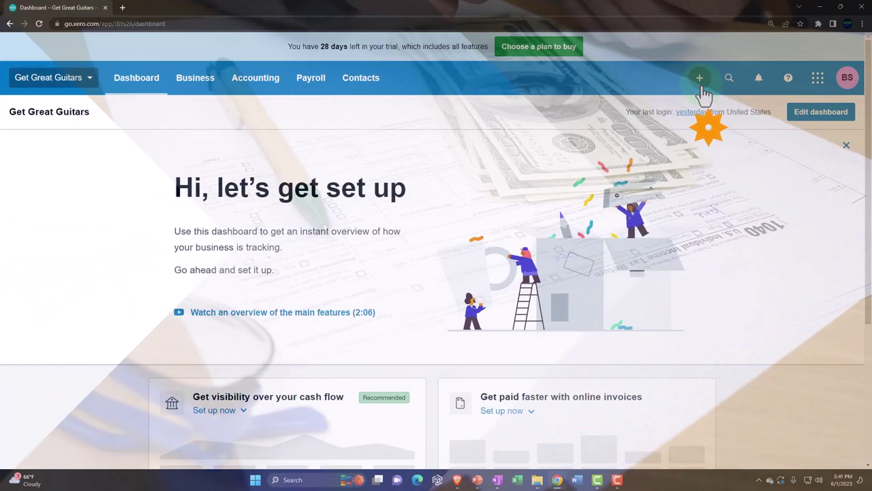
- Start a new invoice with the Epiphone Les Paul item on its first line, and discard it without saving
{"action": "left_click", "coordinate": [700, 79]}
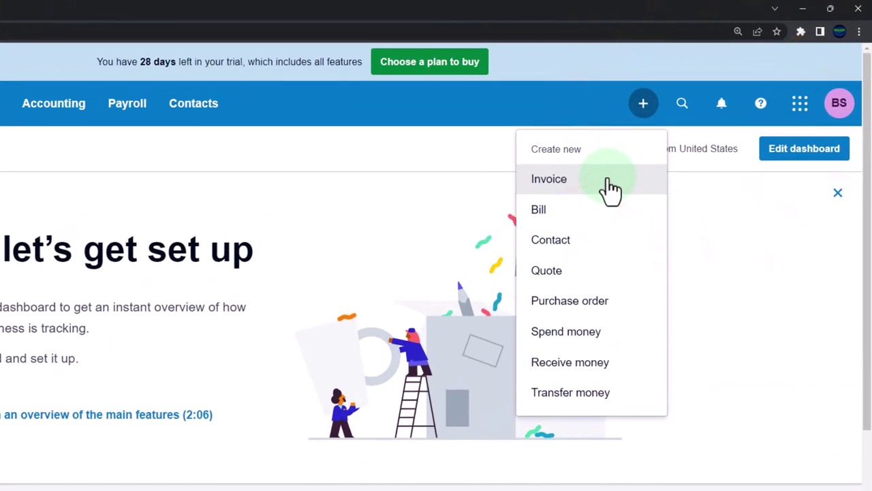
{"action": "left_click", "coordinate": [611, 190]}
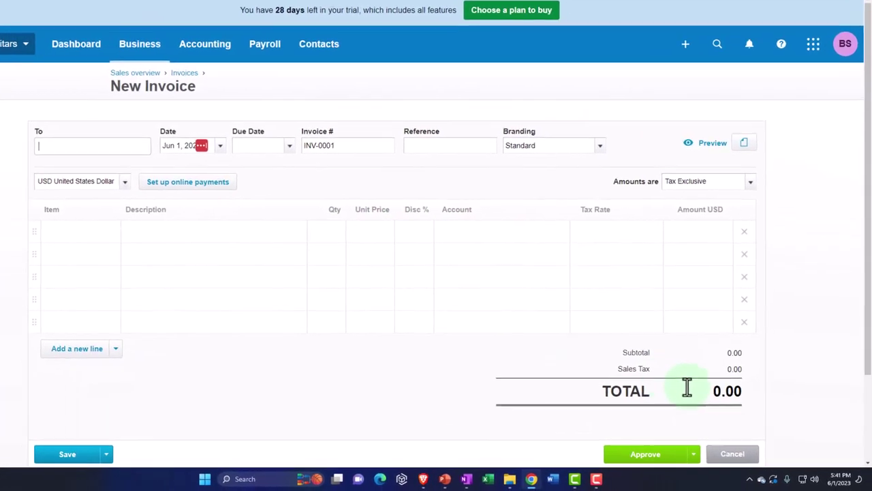
{"action": "left_click", "coordinate": [102, 232]}
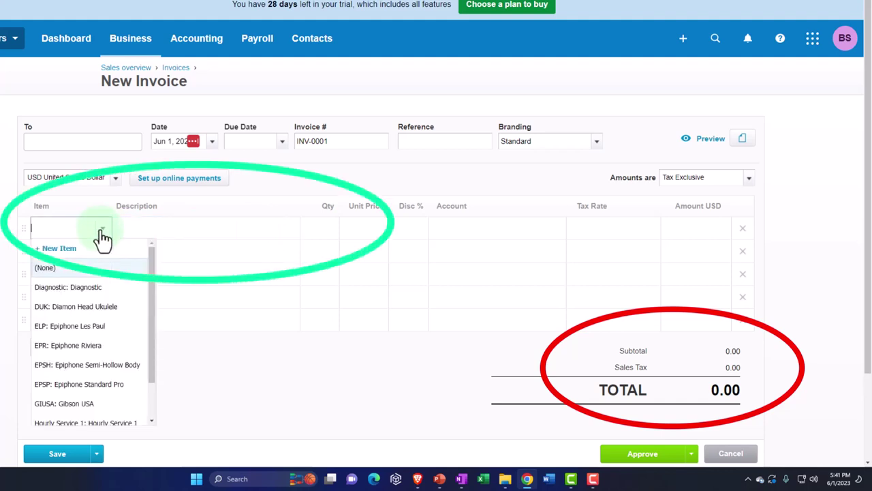
{"action": "left_click", "coordinate": [90, 327]}
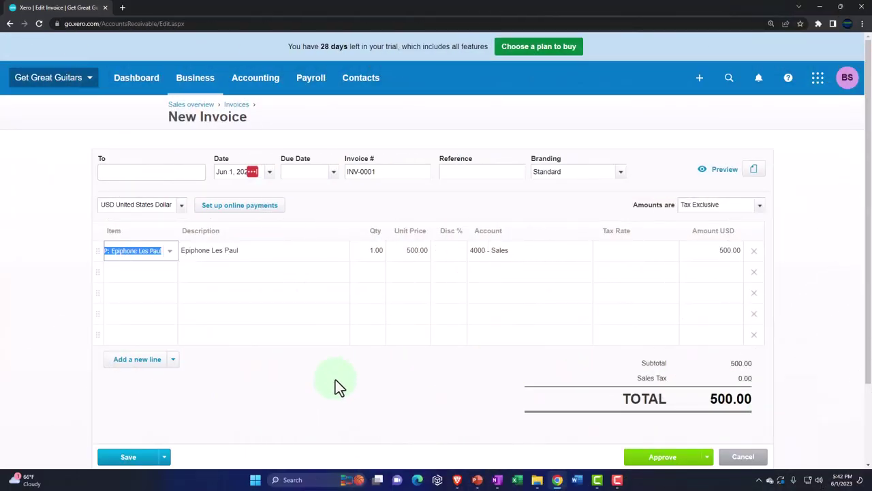
{"action": "left_click", "coordinate": [762, 460]}
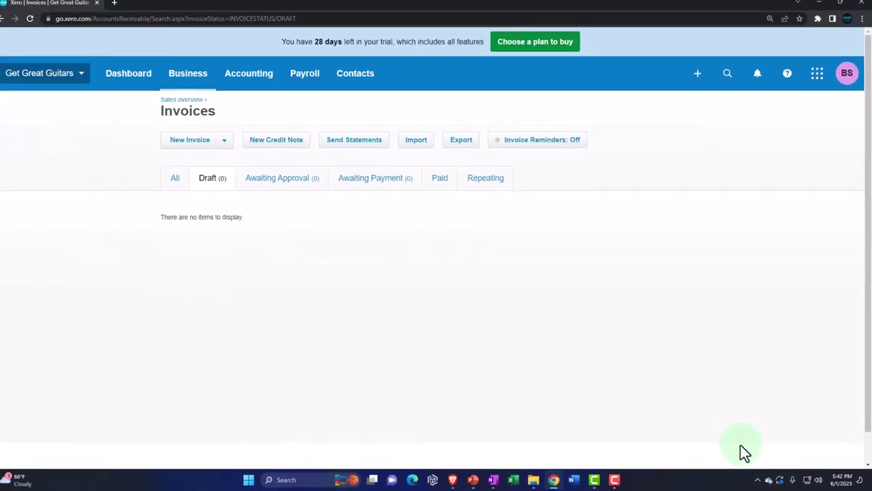
- Open the Tax rates page in the advanced accounting settings
{"action": "left_click", "coordinate": [261, 88]}
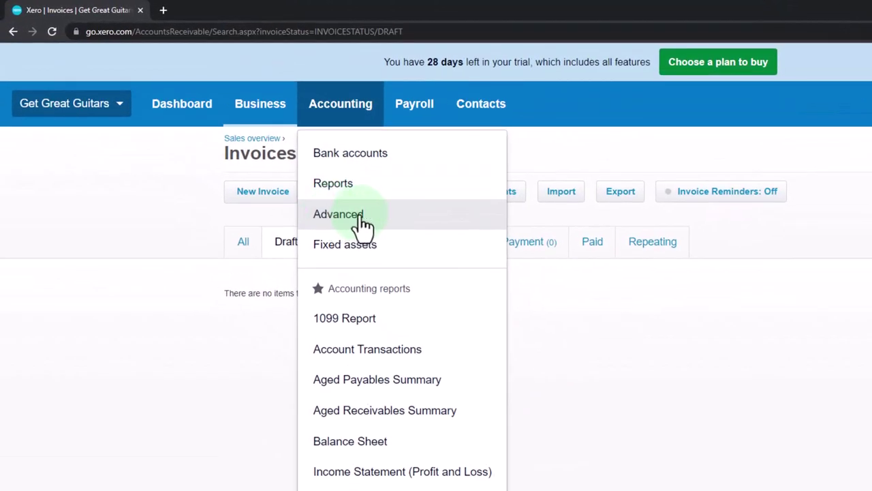
{"action": "left_click", "coordinate": [362, 216]}
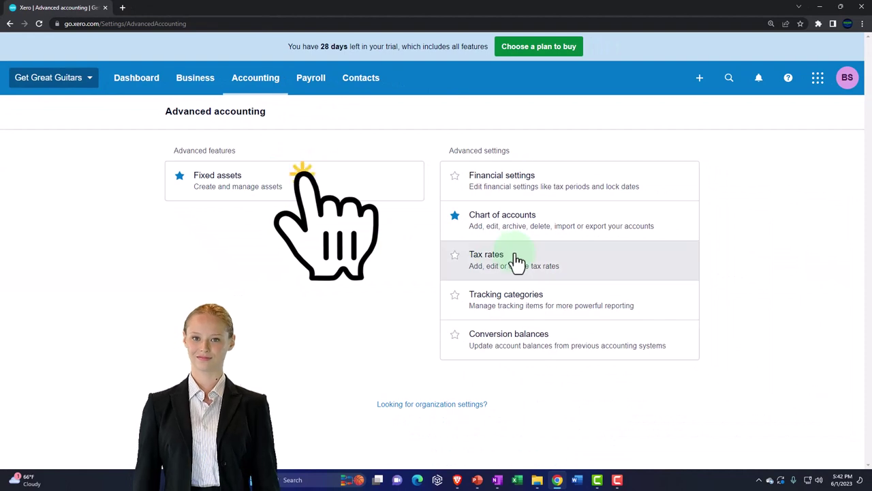
{"action": "left_click", "coordinate": [518, 261]}
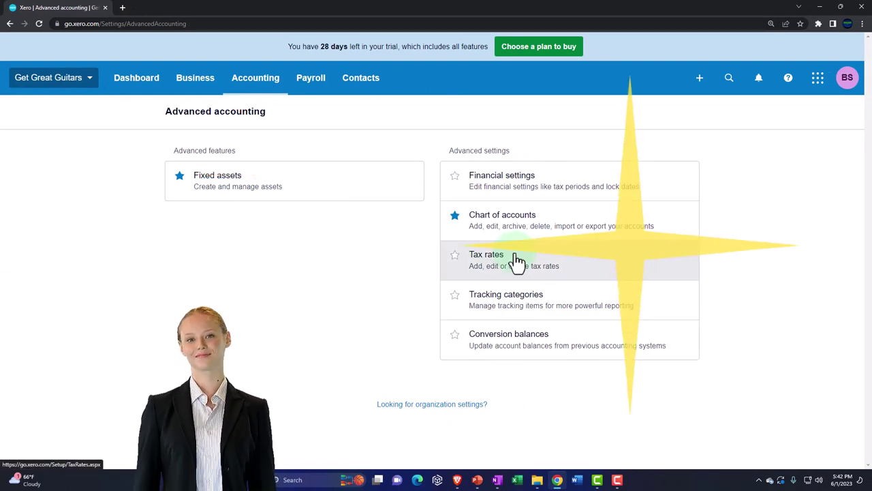
{"action": "key", "text": "ctrl+plus"}
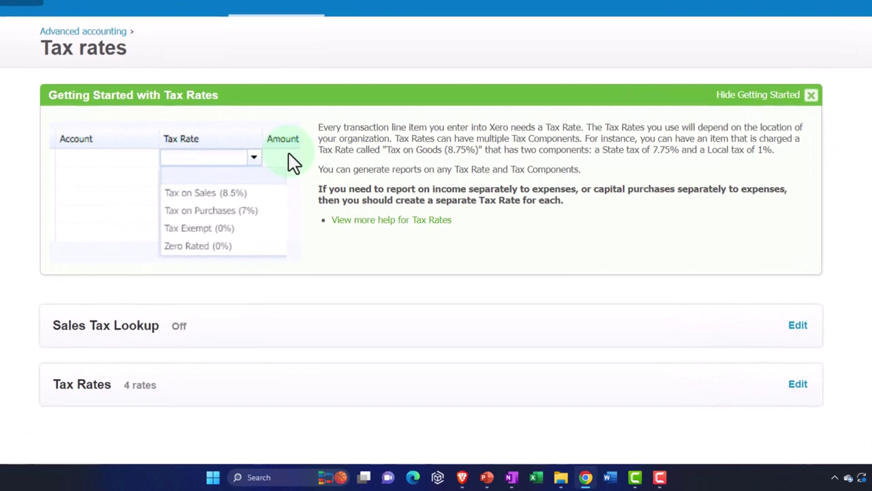
{"action": "scroll", "coordinate": [293, 162], "scroll_direction": "down", "scroll_amount": 1}
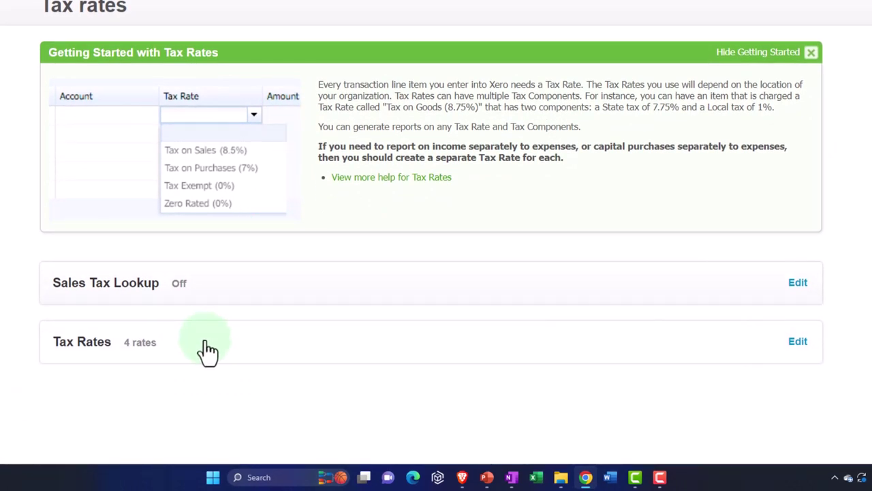
- Expand the Sales Tax Lookup settings, try enabling sales tax lookup to review its options, and disable it again
{"action": "left_click", "coordinate": [211, 304]}
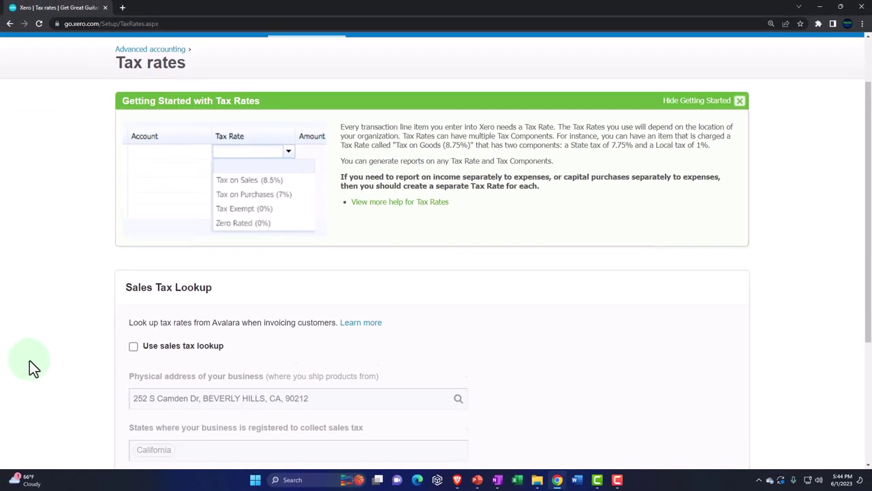
{"action": "scroll", "coordinate": [60, 315], "scroll_direction": "down", "scroll_amount": 1}
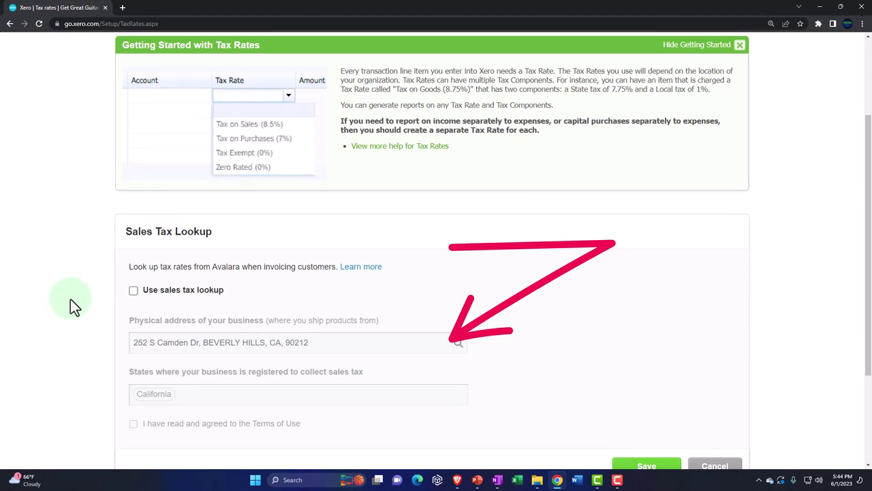
{"action": "scroll", "coordinate": [70, 299], "scroll_direction": "down", "scroll_amount": 1}
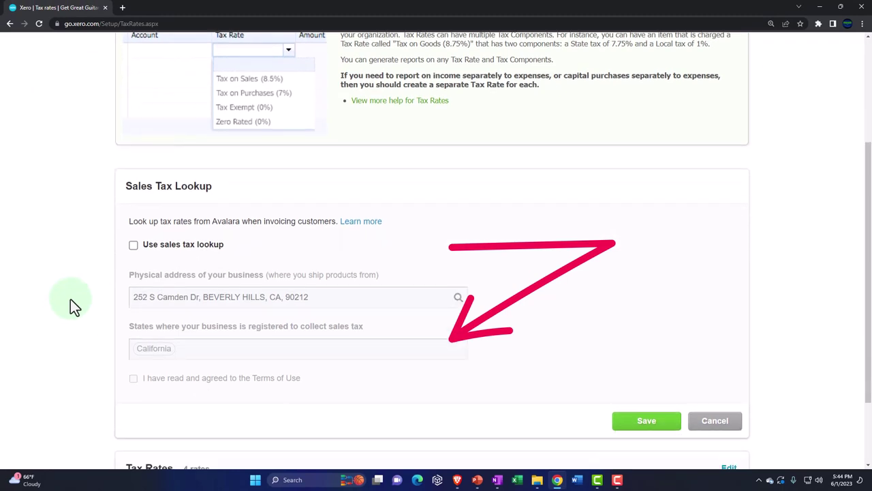
{"action": "left_click", "coordinate": [131, 247]}
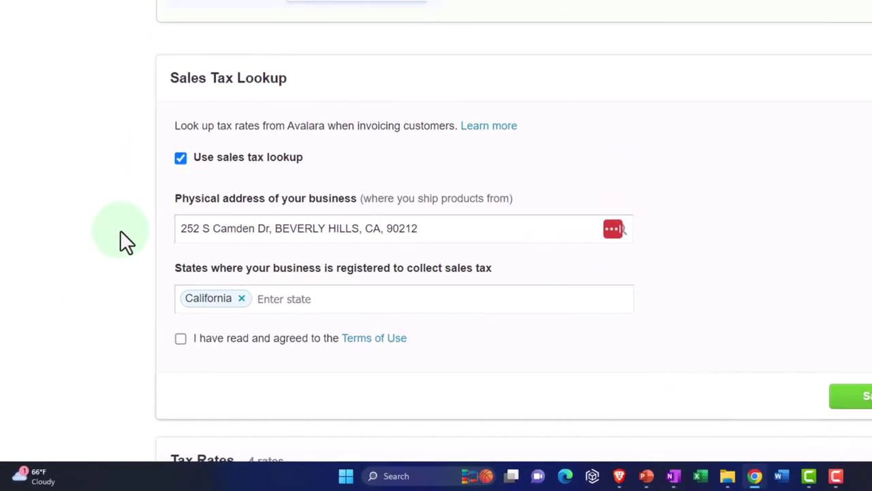
{"action": "scroll", "coordinate": [120, 230], "scroll_direction": "down", "scroll_amount": 1}
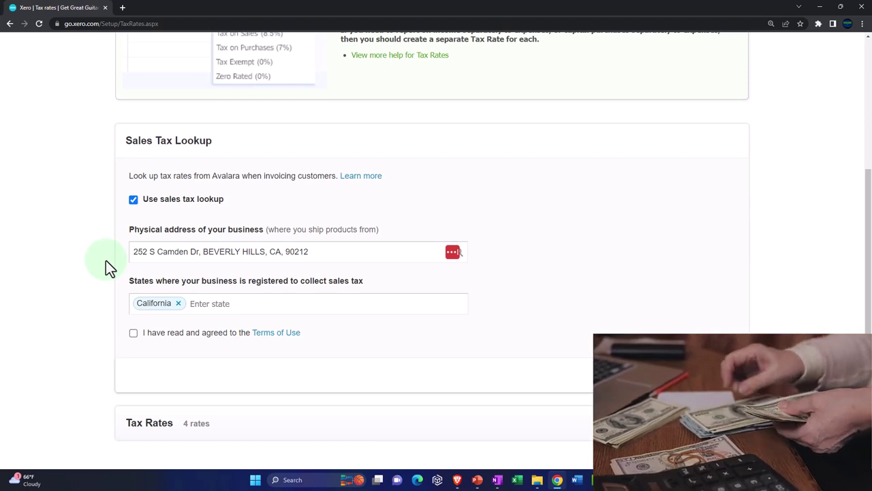
{"action": "left_click", "coordinate": [134, 200]}
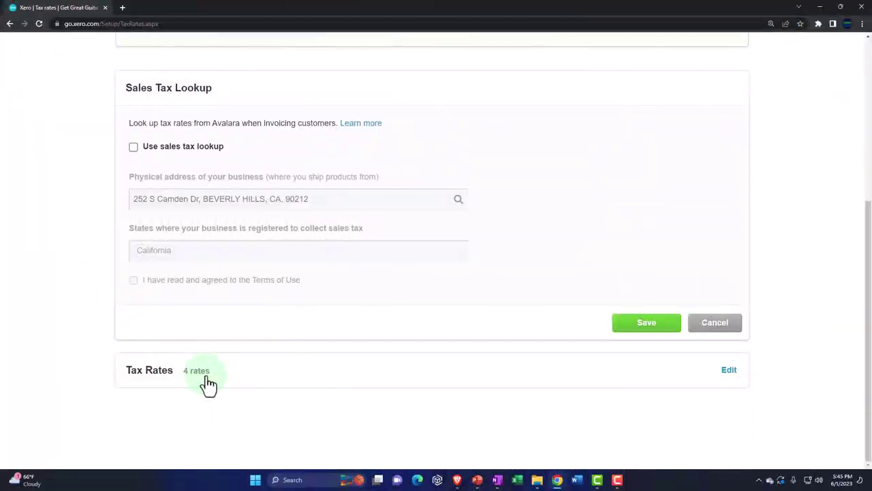
- Expand the Tax Rates list, open the Tax on Sales rate for editing and set its Sales Tax component to 5%
{"action": "left_click", "coordinate": [205, 382]}
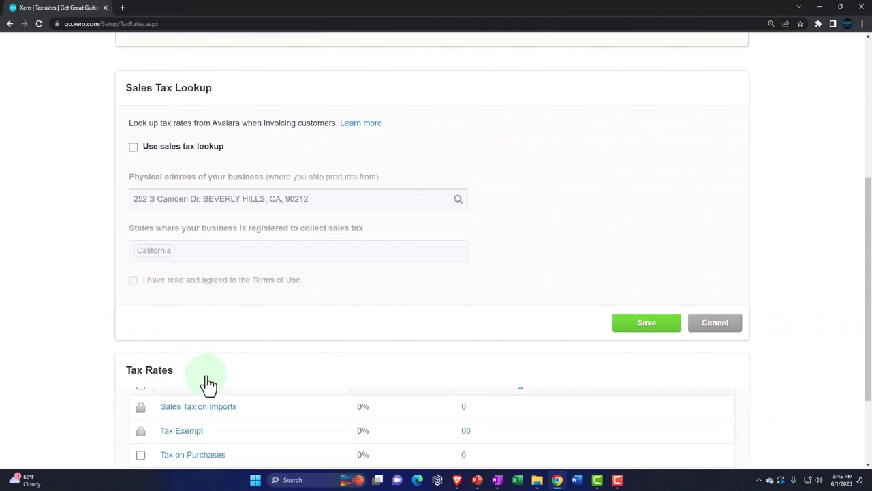
{"action": "scroll", "coordinate": [80, 339], "scroll_direction": "down", "scroll_amount": 2}
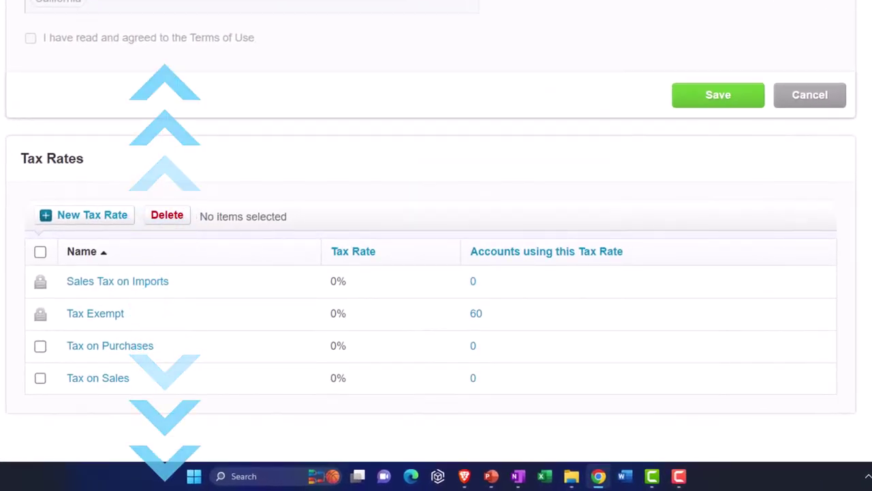
{"action": "left_click", "coordinate": [103, 379]}
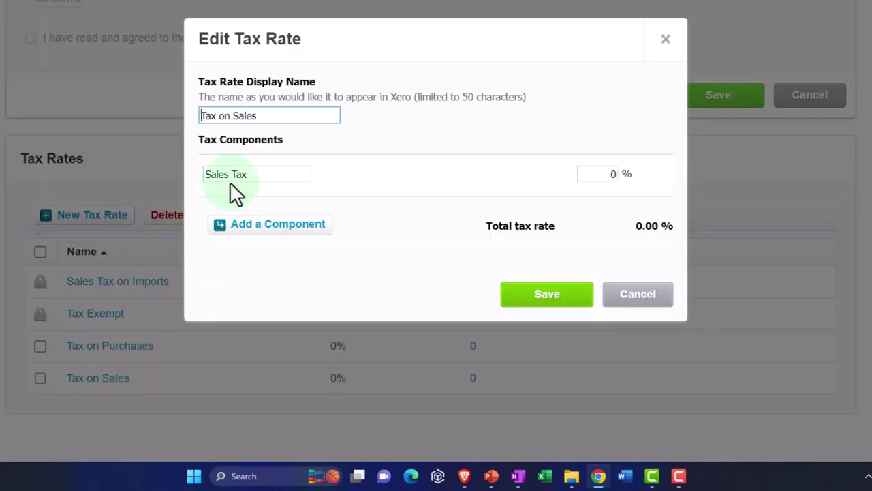
{"action": "left_click", "coordinate": [595, 171]}
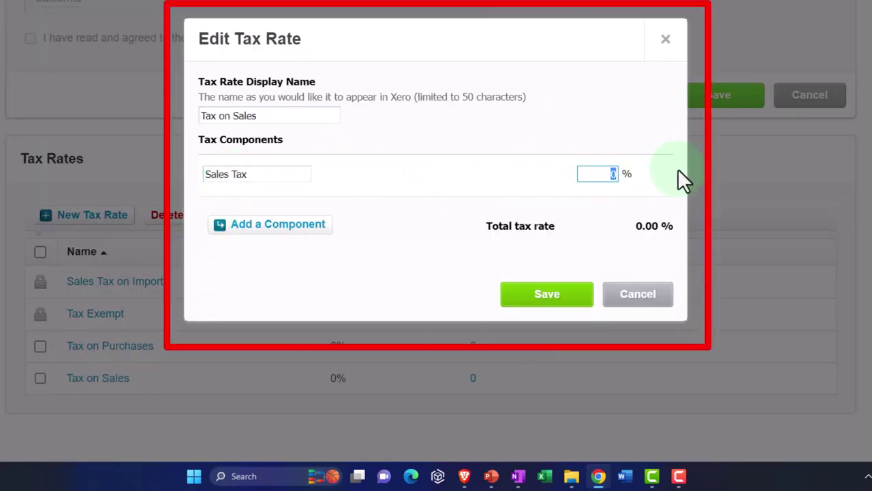
{"action": "type", "text": "5"}
{"action": "key", "text": "Tab"}
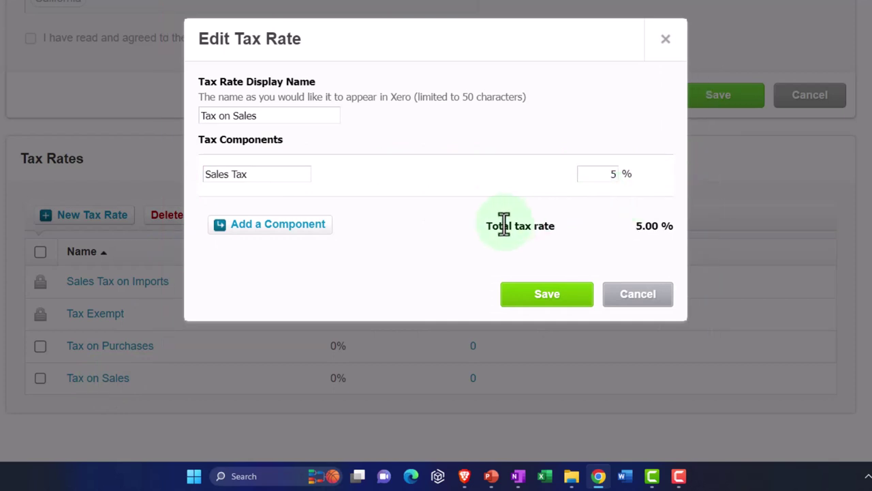
- Add a second tax component and name the two components Sales Tax CA and Sales Tax Local
{"action": "key", "text": "Return"}
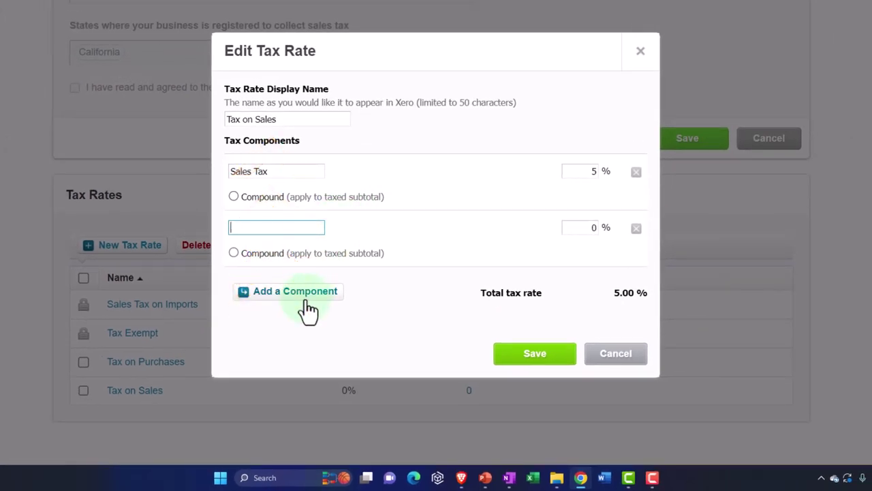
{"action": "left_click", "coordinate": [287, 171]}
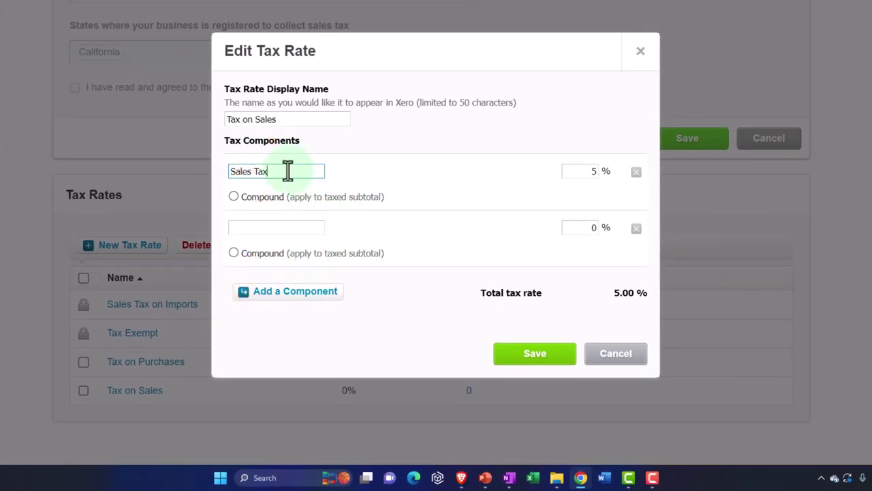
{"action": "type", "text": "CA"}
{"action": "left_click", "coordinate": [281, 225]}
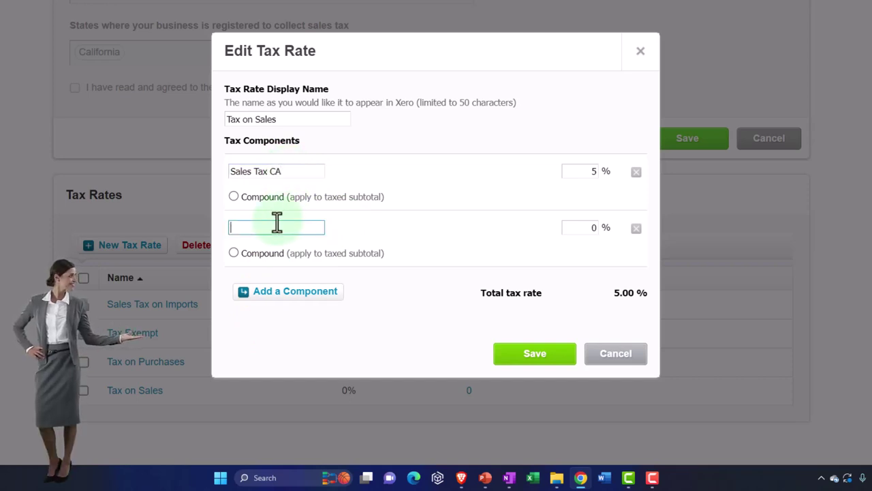
{"action": "type", "text": "Sales"}
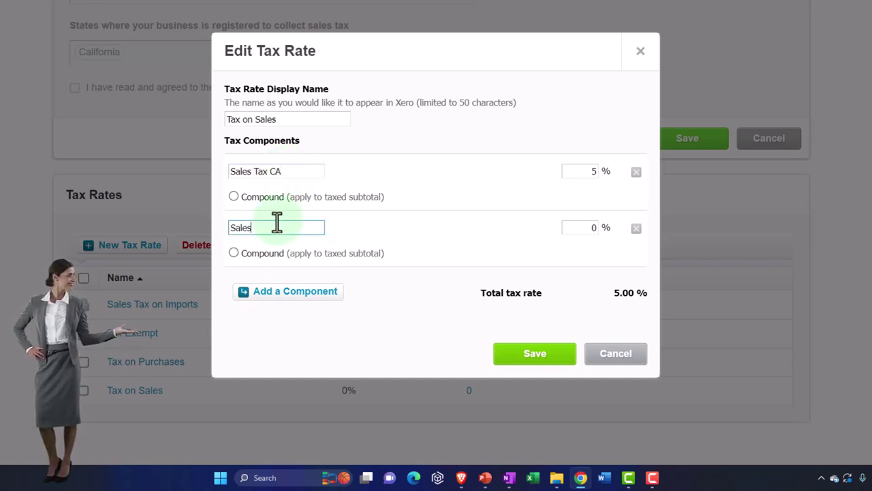
{"action": "type", "text": " Tax Local"}
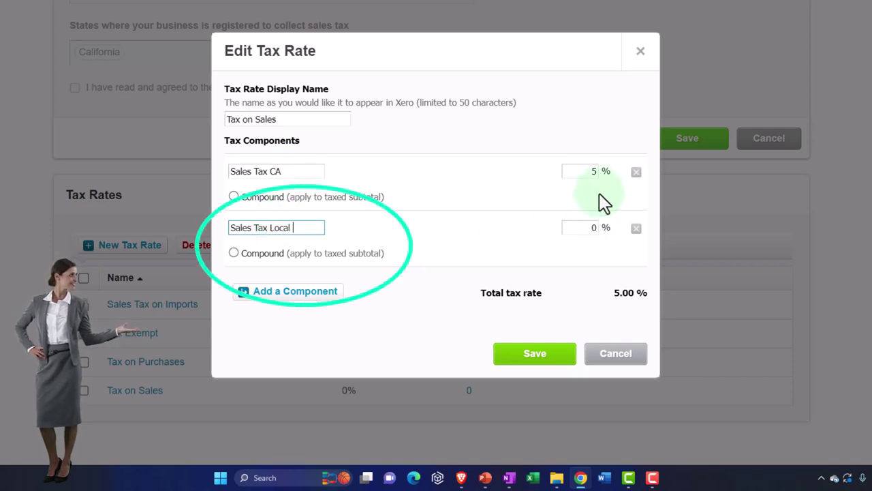
- Set Sales Tax CA to 4% and Sales Tax Local to 1%, and save the Tax on Sales rate
{"action": "left_click", "coordinate": [590, 171]}
{"action": "type", "text": "4"}
{"action": "left_click", "coordinate": [579, 228]}
{"action": "type", "text": "1"}
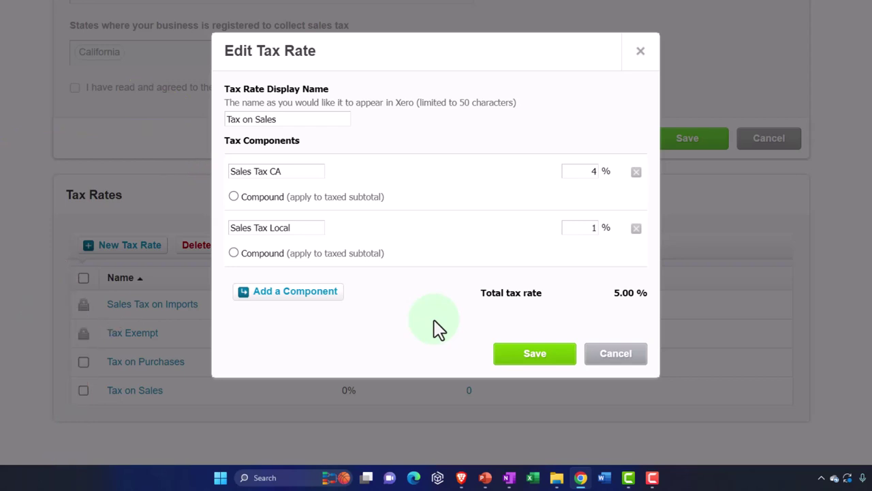
{"action": "left_click", "coordinate": [525, 360]}
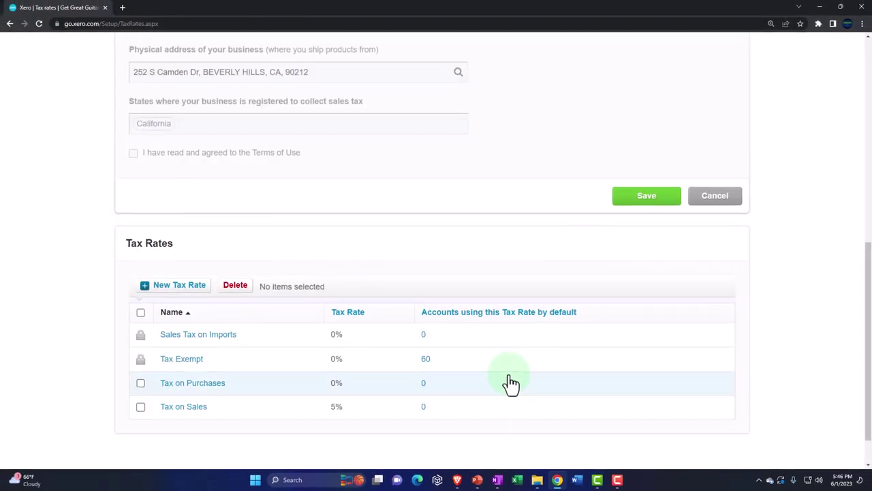
- Mark the Tax on Sales rate in the list and save the Sales Tax Lookup settings with lookup turned off
{"action": "left_click", "coordinate": [140, 408]}
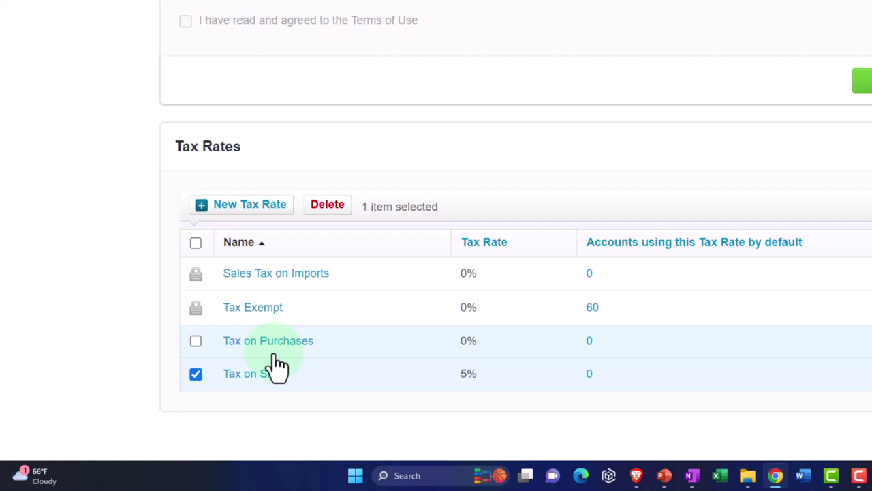
{"action": "scroll", "coordinate": [293, 419], "scroll_direction": "up", "scroll_amount": 5}
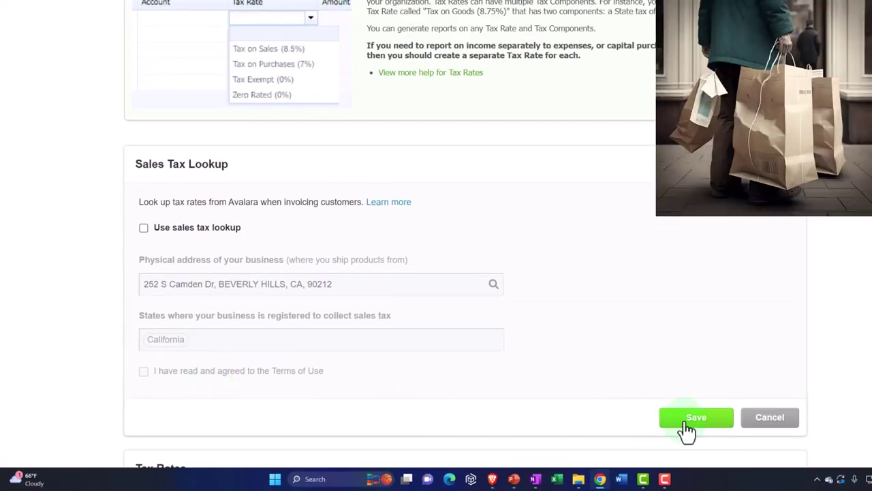
{"action": "left_click", "coordinate": [684, 419]}
{"action": "scroll", "coordinate": [685, 425], "scroll_direction": "up", "scroll_amount": 5}
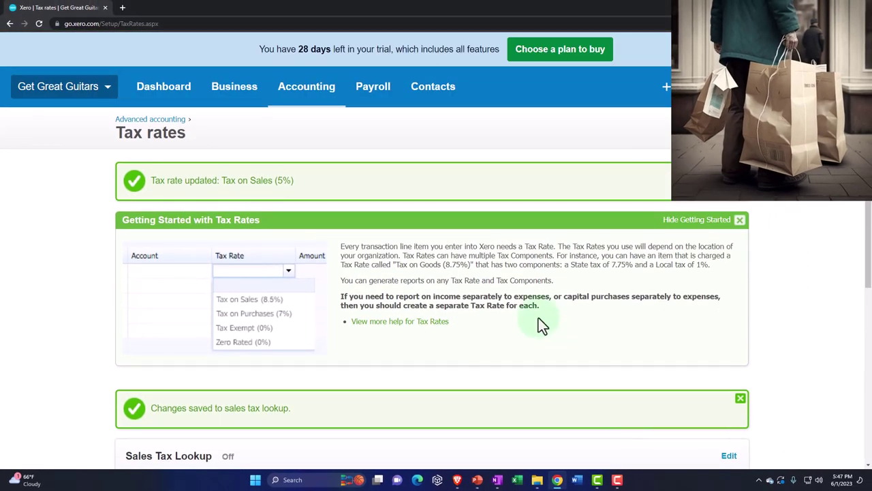
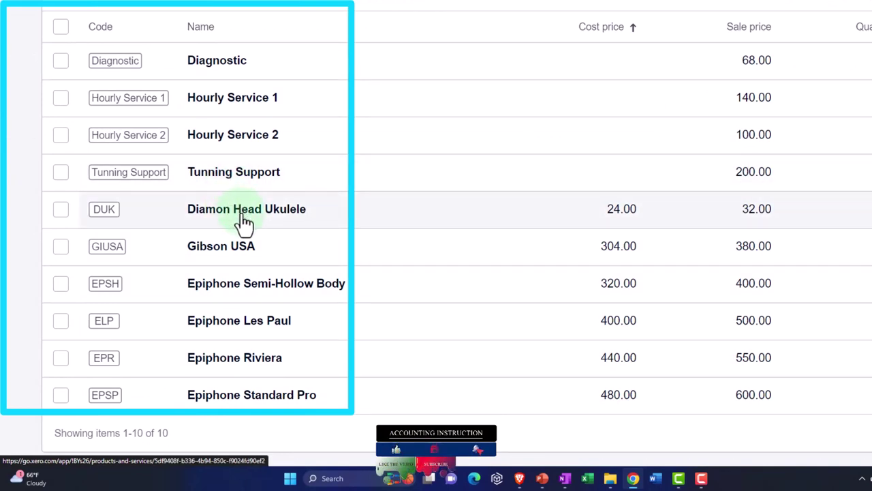
- Edit the Diamon Head Ukulele item, set its sales tax rate to Tax on Sales and save the item
{"action": "left_click", "coordinate": [244, 211]}
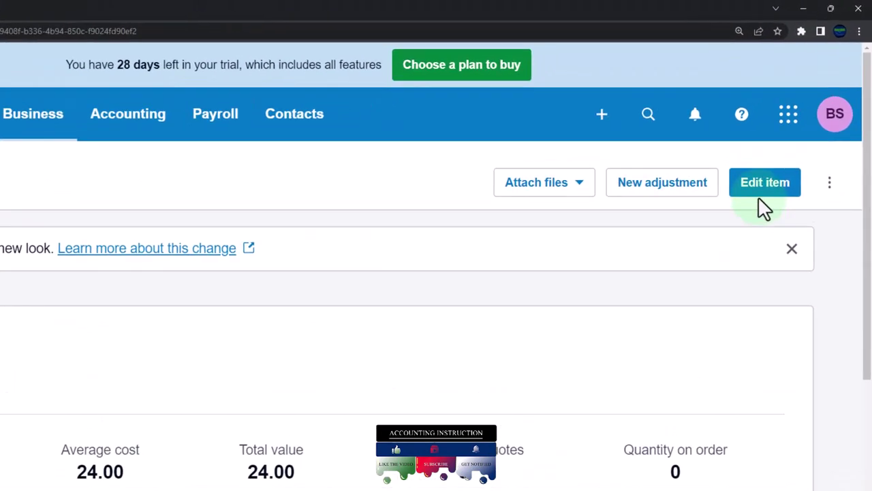
{"action": "left_click", "coordinate": [785, 143]}
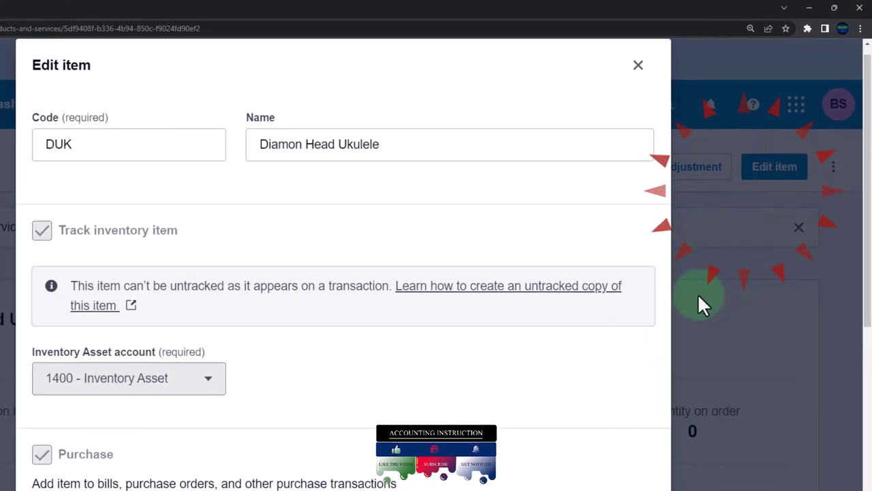
{"action": "scroll", "coordinate": [601, 278], "scroll_direction": "down", "scroll_amount": 2}
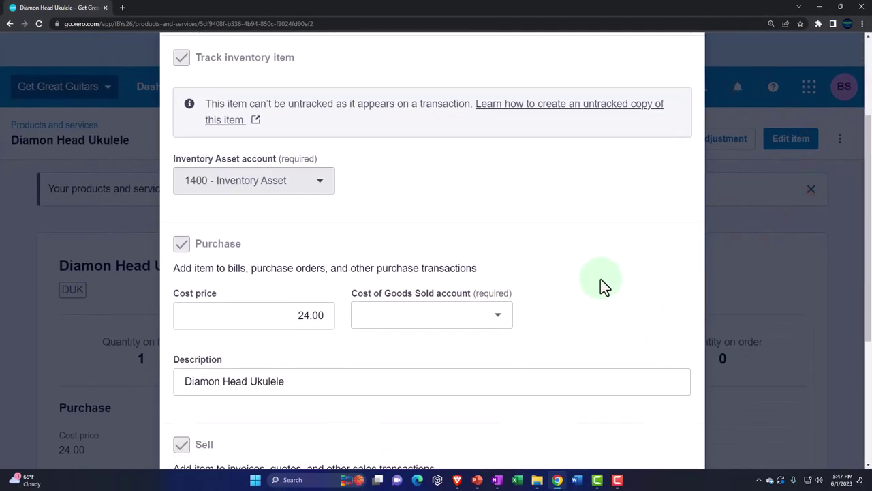
{"action": "scroll", "coordinate": [600, 279], "scroll_direction": "down", "scroll_amount": 3}
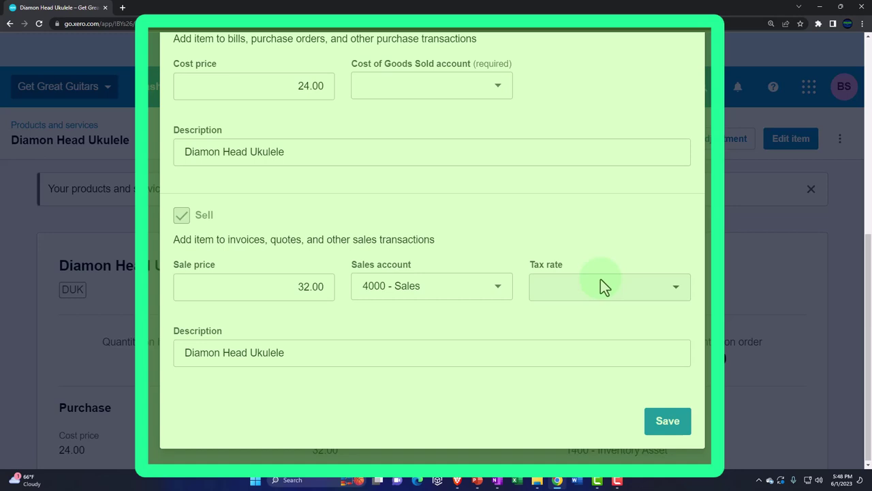
{"action": "left_click", "coordinate": [676, 293]}
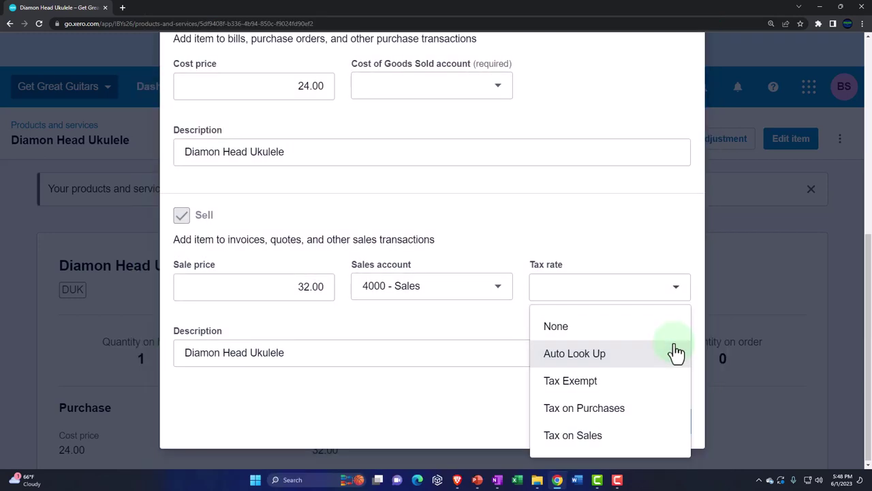
{"action": "left_click", "coordinate": [640, 445]}
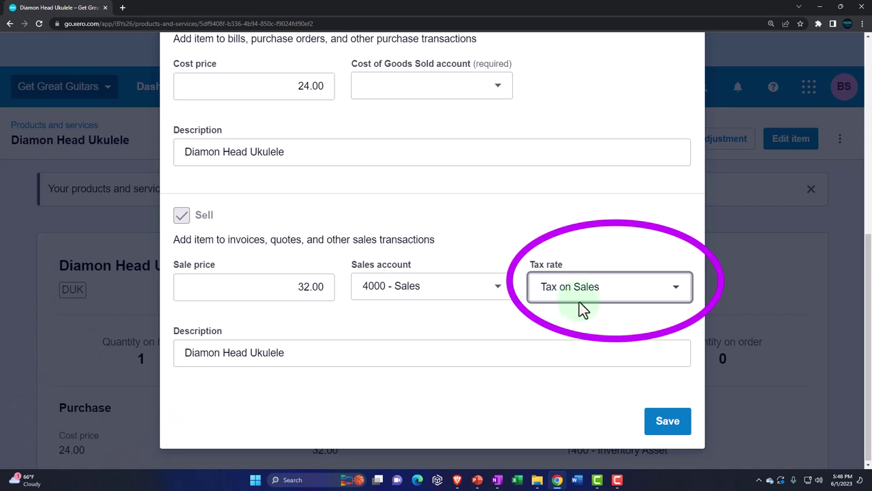
{"action": "left_click", "coordinate": [667, 424]}
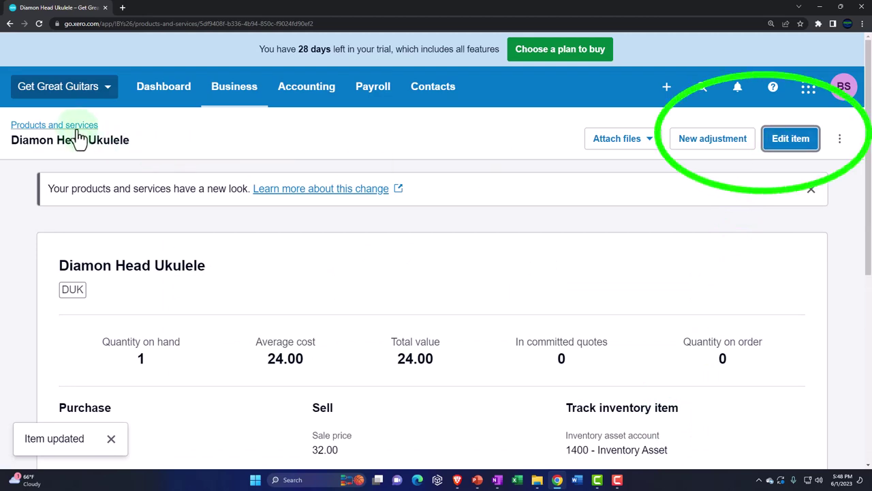
- Return to the products and services list, assign Tax on Sales to the Gibson USA item and save it
{"action": "left_click", "coordinate": [52, 126]}
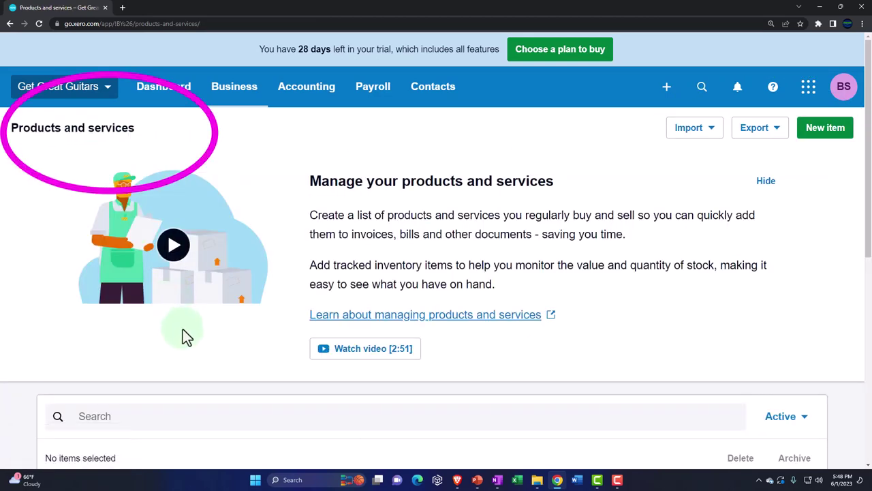
{"action": "scroll", "coordinate": [182, 329], "scroll_direction": "down", "scroll_amount": 6}
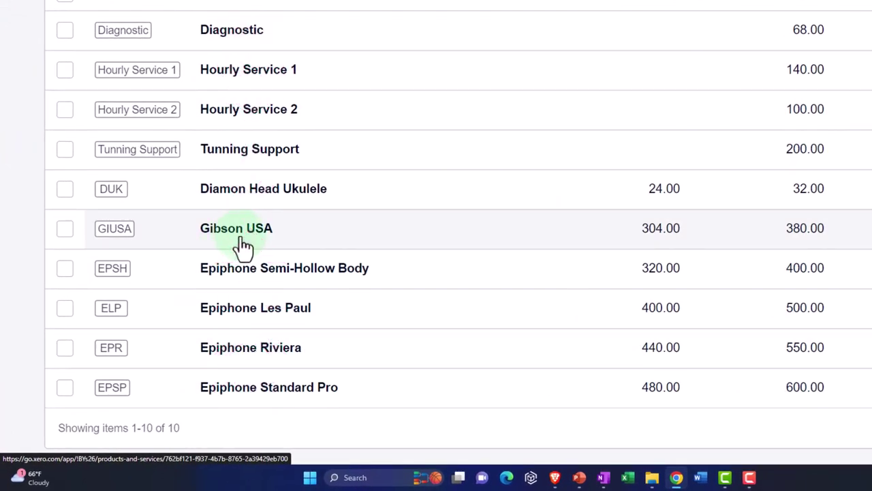
{"action": "left_click", "coordinate": [241, 239]}
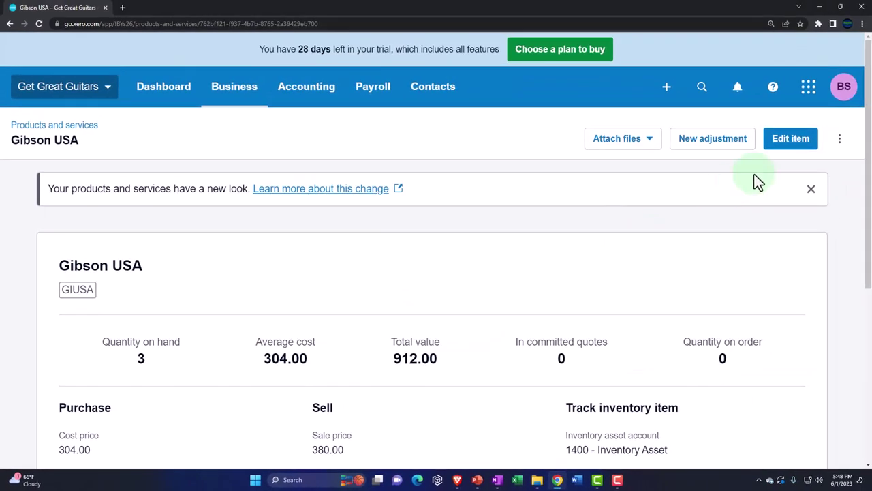
{"action": "left_click", "coordinate": [784, 141]}
{"action": "scroll", "coordinate": [552, 330], "scroll_direction": "down", "scroll_amount": 4}
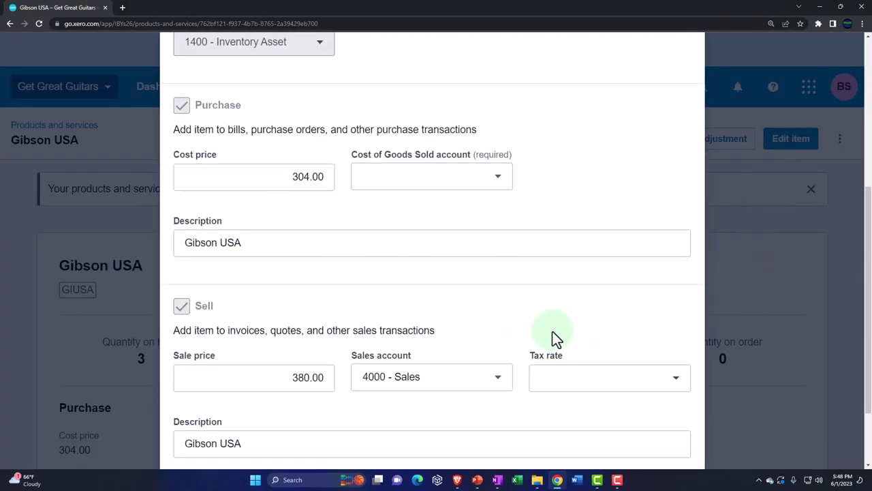
{"action": "scroll", "coordinate": [552, 330], "scroll_direction": "down", "scroll_amount": 2}
{"action": "left_click", "coordinate": [673, 287]}
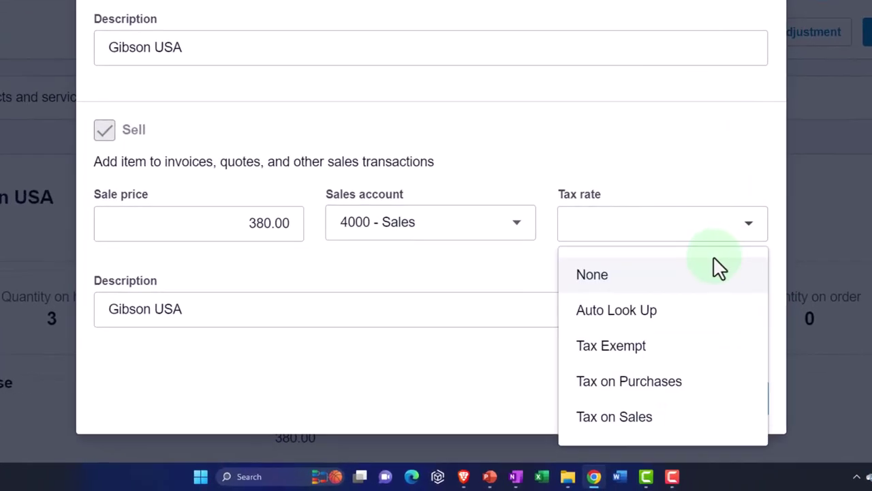
{"action": "left_click", "coordinate": [681, 423]}
{"action": "left_click", "coordinate": [741, 402]}
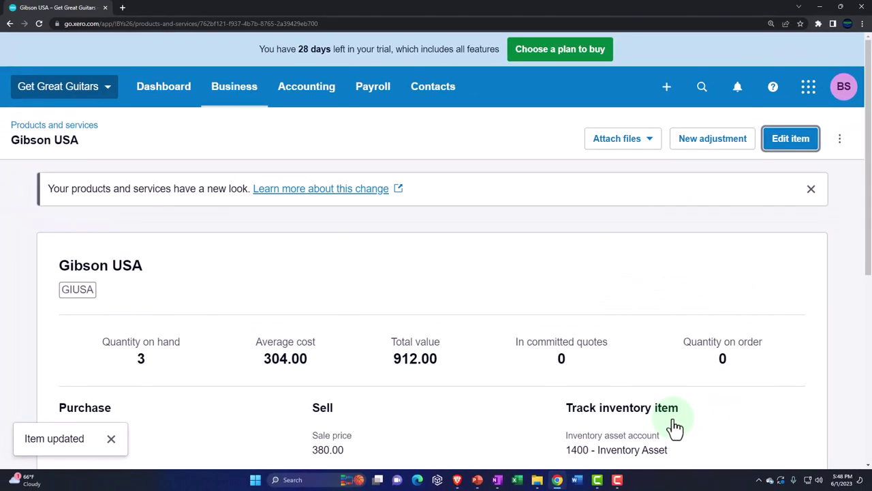
- From the products and services list, set the Epiphone Semi-Hollow Body item's tax rate to Tax on Sales and save
{"action": "left_click", "coordinate": [71, 126]}
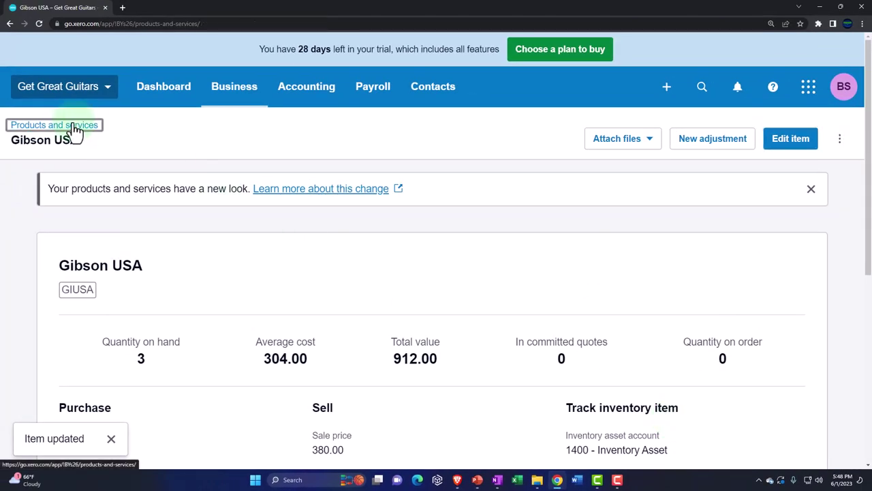
{"action": "scroll", "coordinate": [131, 261], "scroll_direction": "down", "scroll_amount": 6}
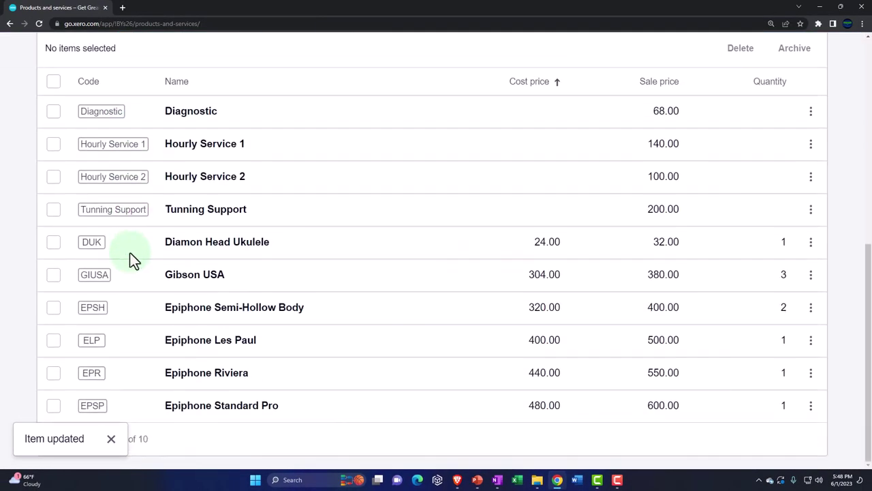
{"action": "left_click", "coordinate": [180, 316]}
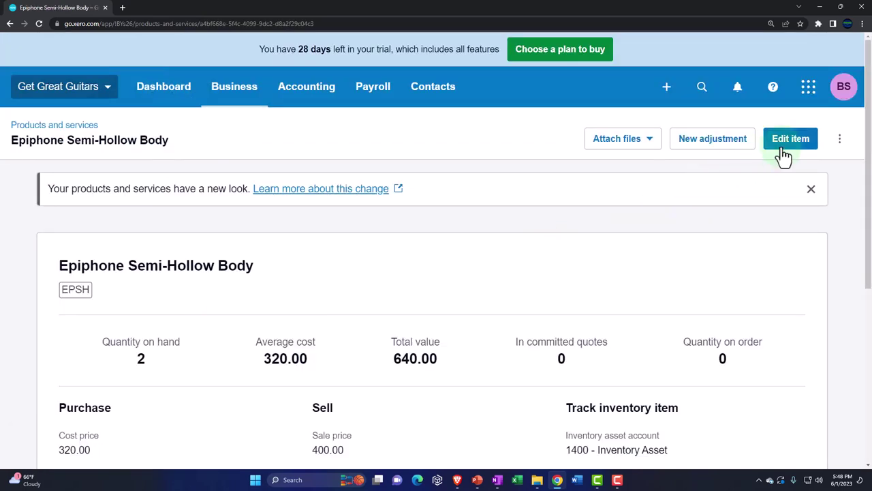
{"action": "left_click", "coordinate": [784, 156]}
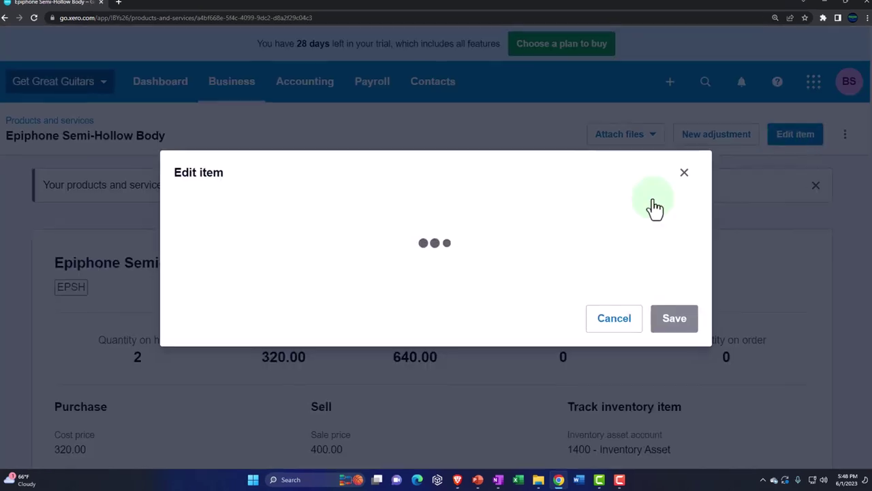
{"action": "scroll", "coordinate": [377, 299], "scroll_direction": "down", "scroll_amount": 5}
{"action": "scroll", "coordinate": [318, 217], "scroll_direction": "down", "scroll_amount": 3}
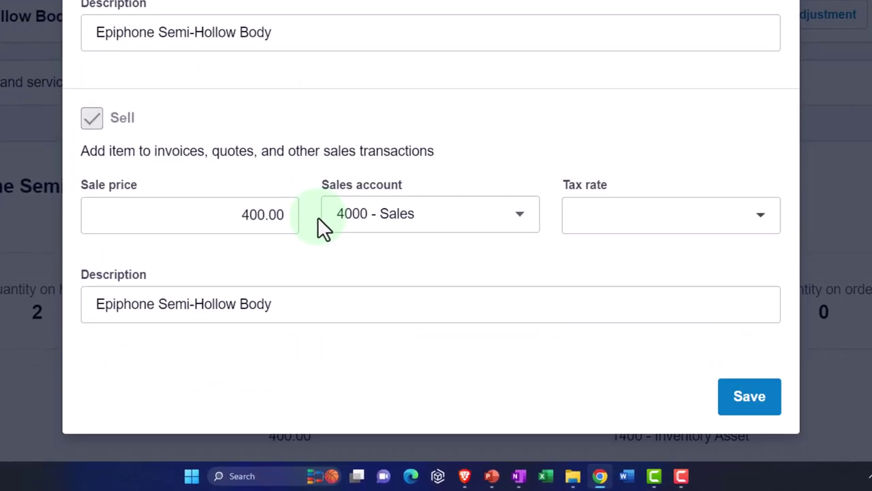
{"action": "left_click", "coordinate": [772, 235]}
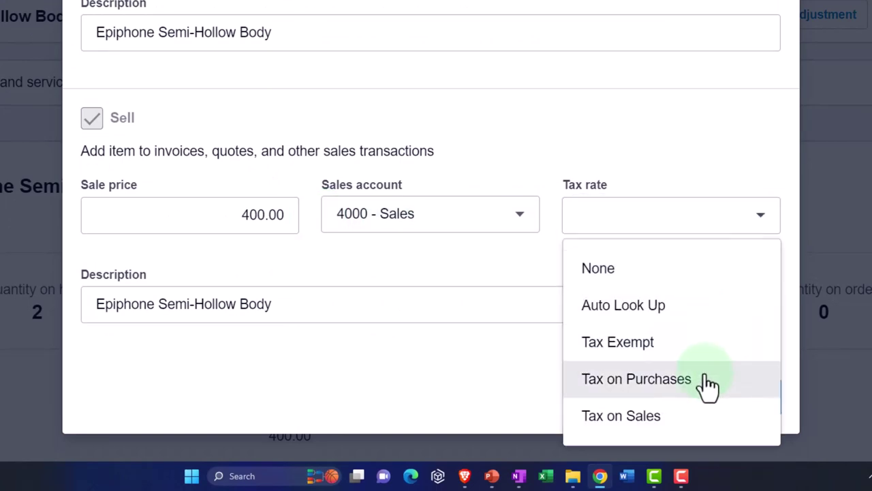
{"action": "left_click", "coordinate": [704, 417]}
{"action": "left_click", "coordinate": [739, 402]}
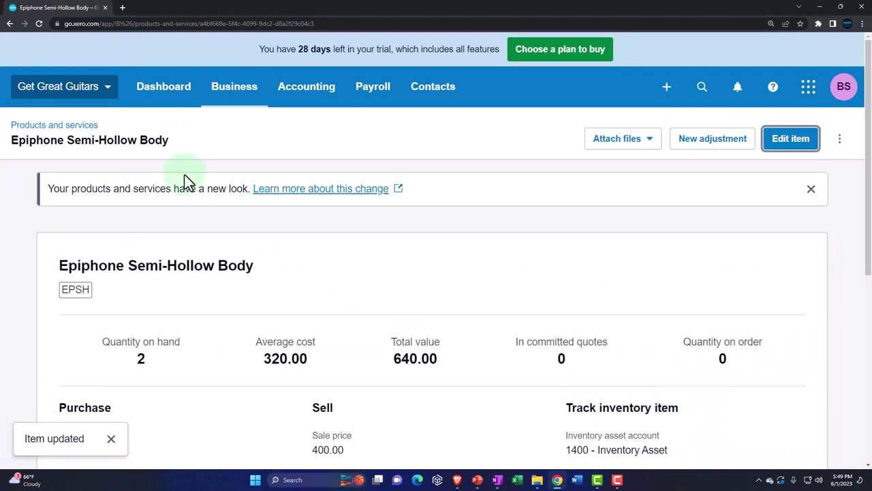
- From the products and services list, set the Epiphone Les Paul item's tax rate to Tax on Sales and save
{"action": "left_click", "coordinate": [81, 127]}
{"action": "scroll", "coordinate": [198, 249], "scroll_direction": "down", "scroll_amount": 6}
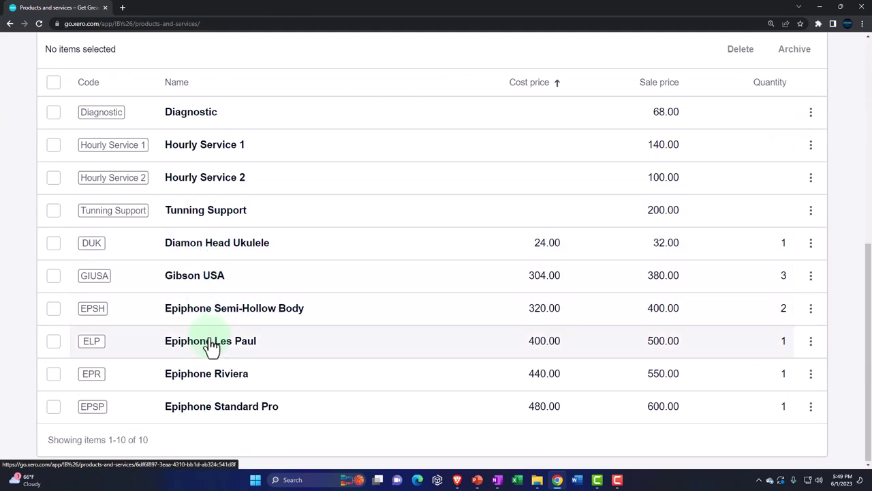
{"action": "left_click", "coordinate": [287, 348]}
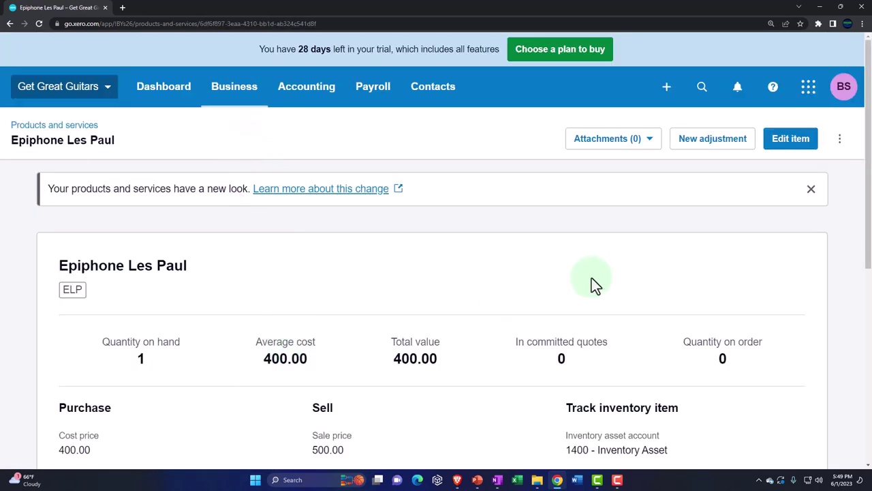
{"action": "scroll", "coordinate": [592, 277], "scroll_direction": "down", "scroll_amount": 2}
{"action": "scroll", "coordinate": [798, 117], "scroll_direction": "up", "scroll_amount": 1}
{"action": "left_click", "coordinate": [793, 95]}
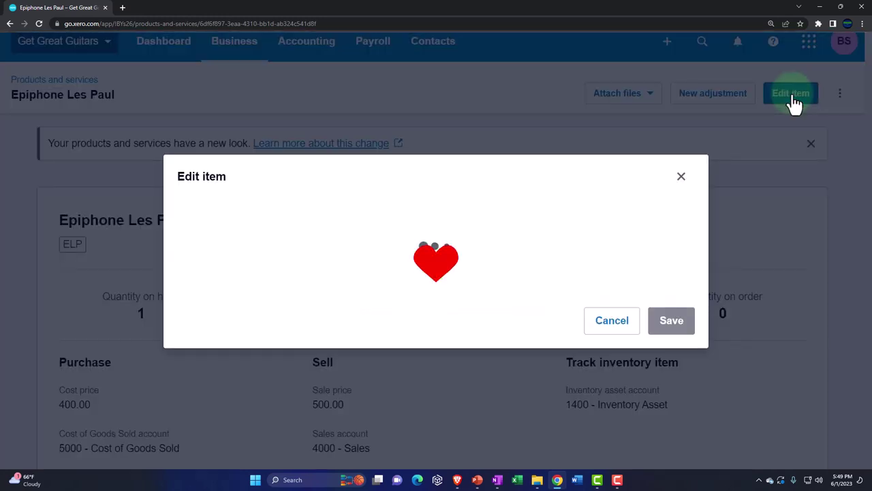
{"action": "scroll", "coordinate": [382, 293], "scroll_direction": "down", "scroll_amount": 5}
{"action": "left_click", "coordinate": [661, 290]}
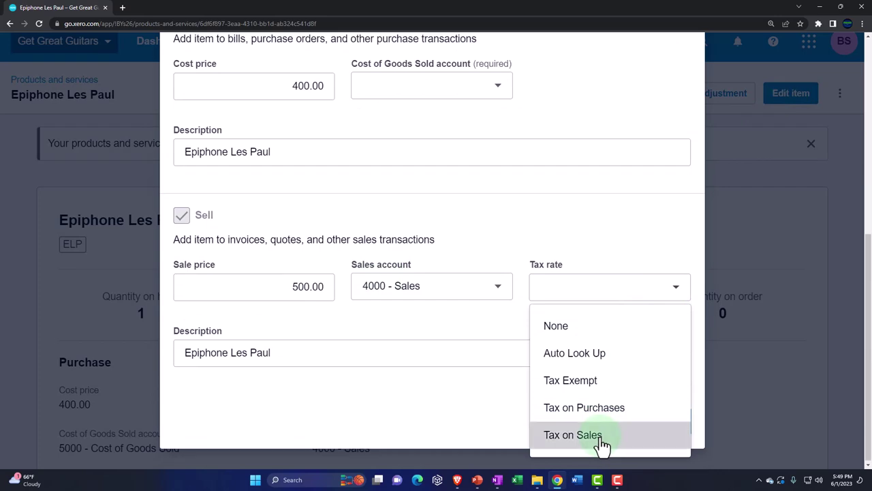
{"action": "left_click", "coordinate": [602, 440]}
{"action": "left_click", "coordinate": [659, 431]}
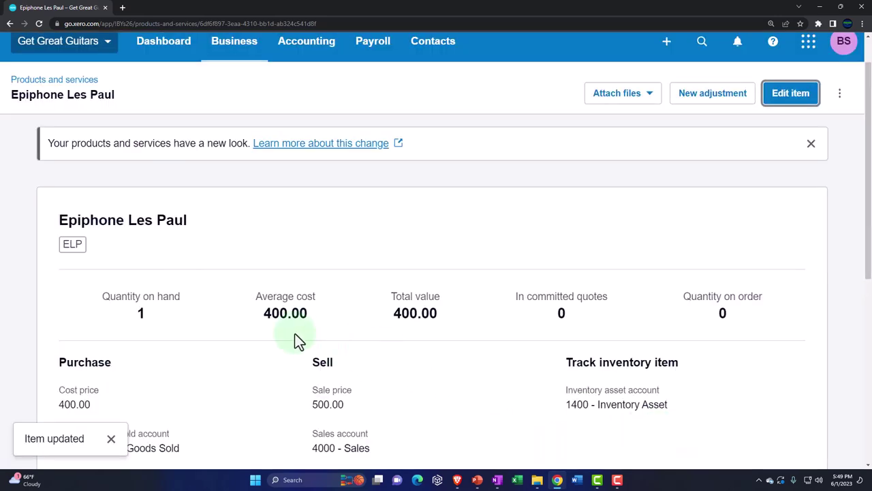
- From the products and services list, set the Epiphone Riviera item's tax rate to Tax on Sales and save
{"action": "left_click", "coordinate": [54, 80]}
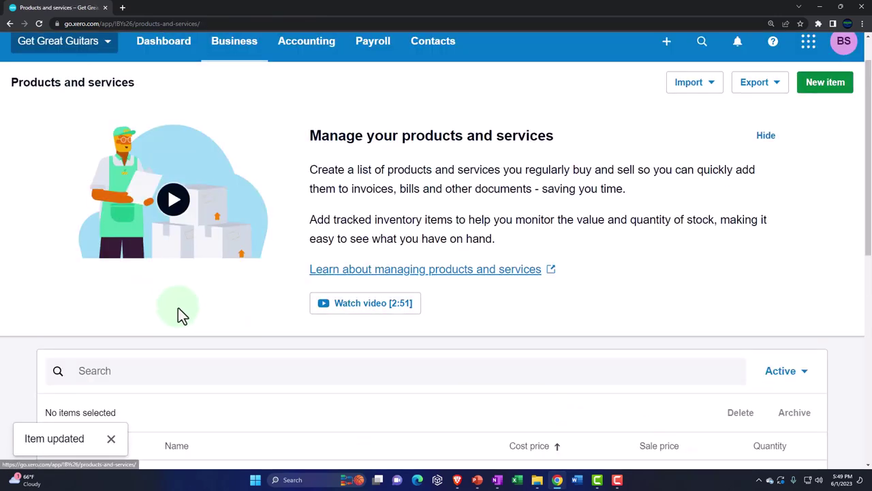
{"action": "scroll", "coordinate": [178, 308], "scroll_direction": "down", "scroll_amount": 5}
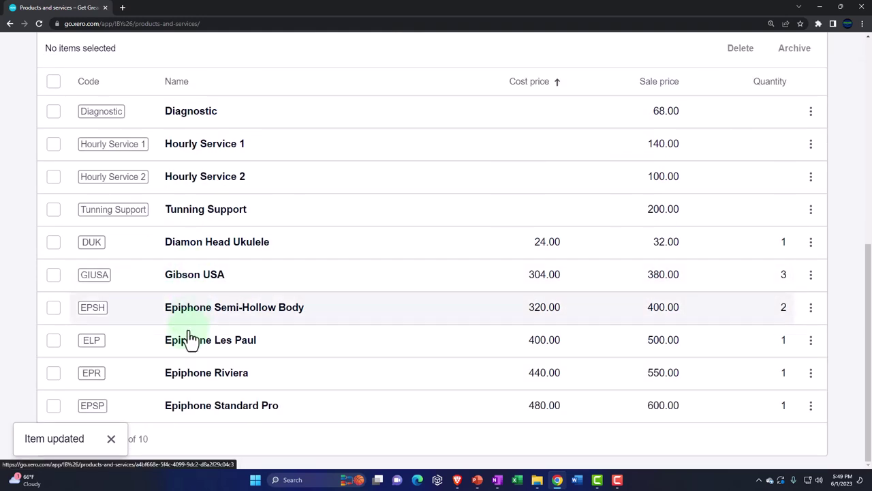
{"action": "left_click", "coordinate": [202, 388]}
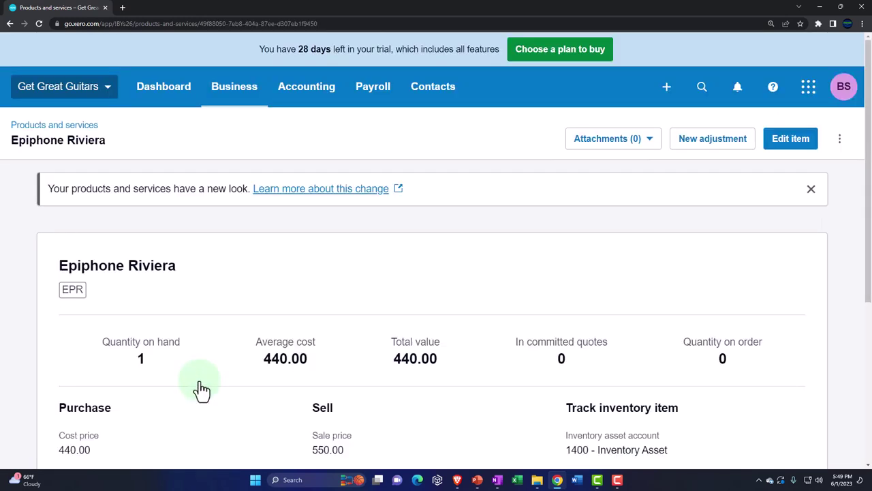
{"action": "left_click", "coordinate": [784, 145]}
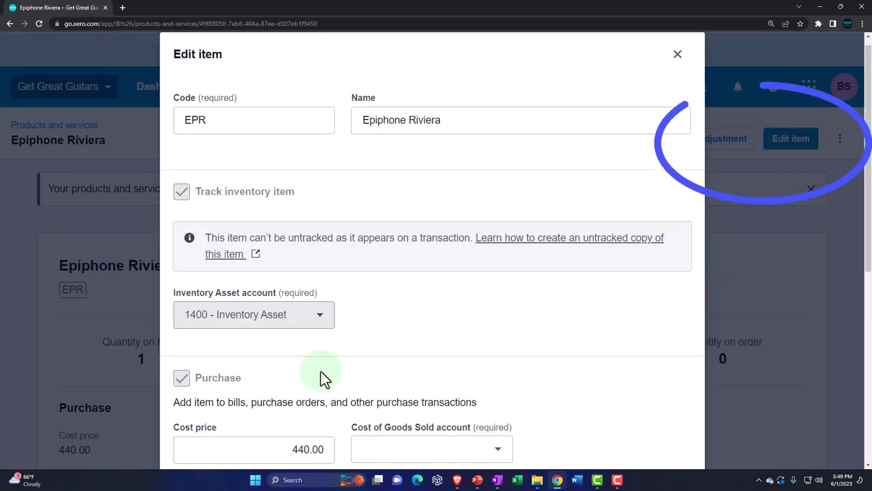
{"action": "scroll", "coordinate": [321, 375], "scroll_direction": "down", "scroll_amount": 5}
{"action": "scroll", "coordinate": [342, 384], "scroll_direction": "down", "scroll_amount": 1}
{"action": "left_click", "coordinate": [676, 292]}
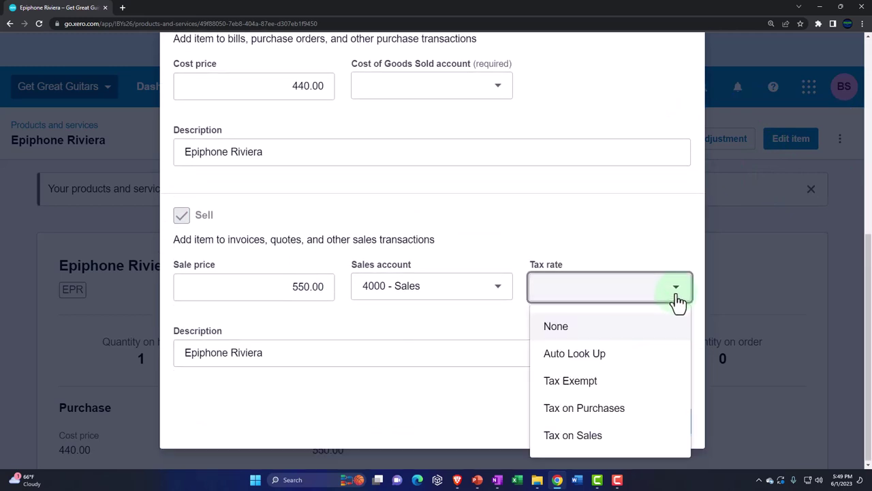
{"action": "left_click", "coordinate": [599, 436]}
{"action": "left_click", "coordinate": [664, 421]}
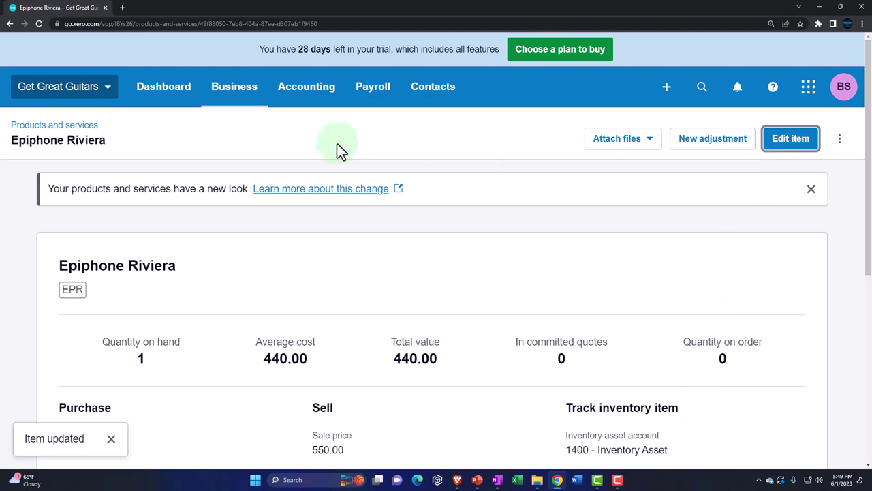
- Set the Epiphone Standard Pro item's tax rate to Tax on Sales, save it and return to the products and services list
{"action": "left_click", "coordinate": [55, 124]}
{"action": "scroll", "coordinate": [171, 273], "scroll_direction": "down", "scroll_amount": 5}
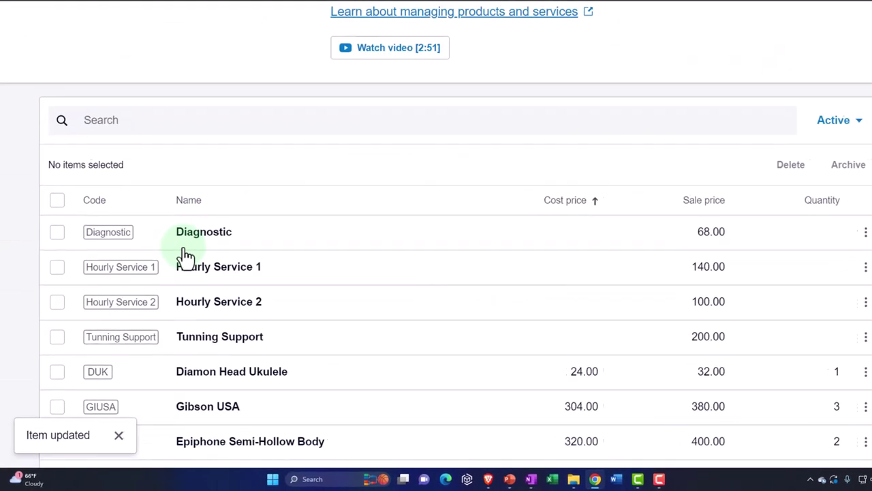
{"action": "scroll", "coordinate": [186, 258], "scroll_direction": "down", "scroll_amount": 3}
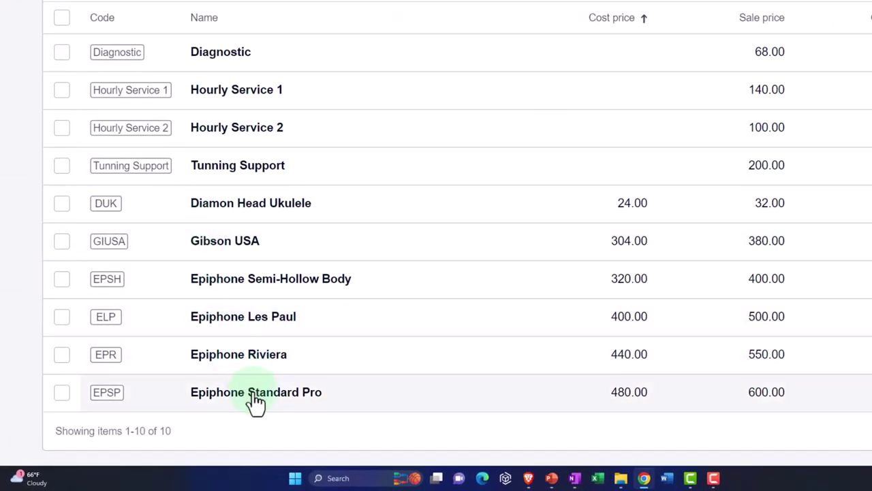
{"action": "left_click", "coordinate": [256, 403]}
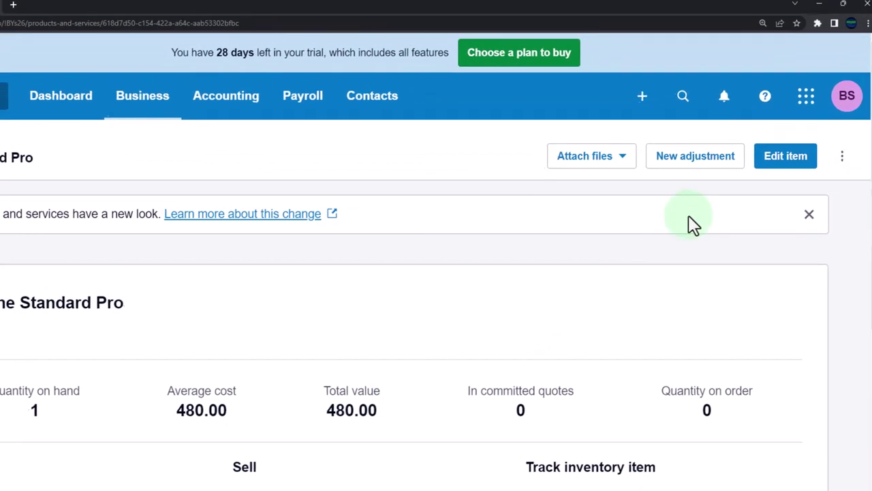
{"action": "left_click", "coordinate": [777, 161]}
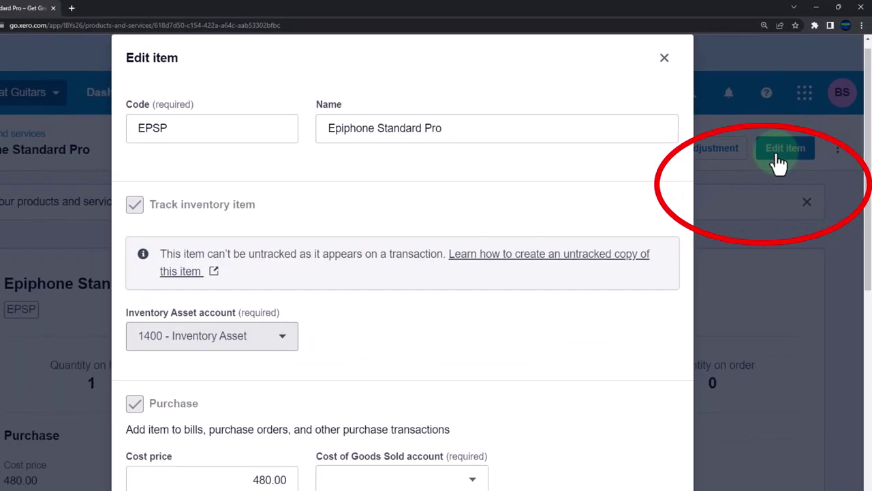
{"action": "scroll", "coordinate": [467, 302], "scroll_direction": "down", "scroll_amount": 5}
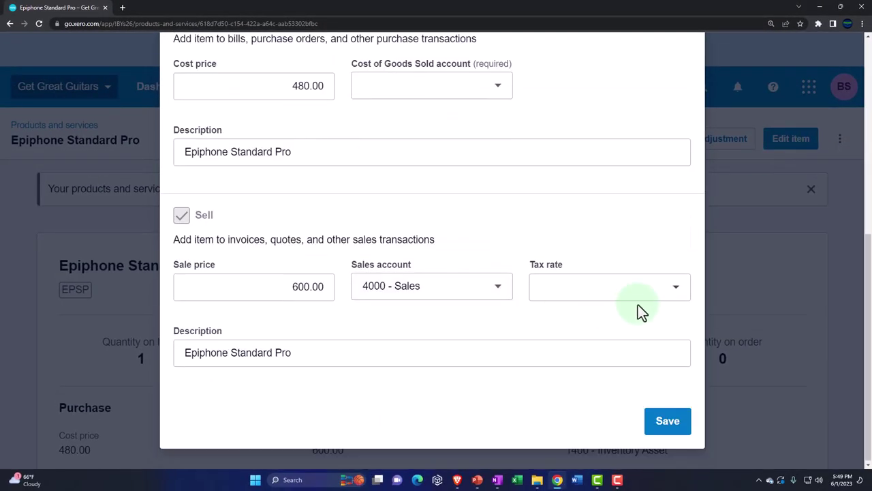
{"action": "left_click", "coordinate": [677, 289]}
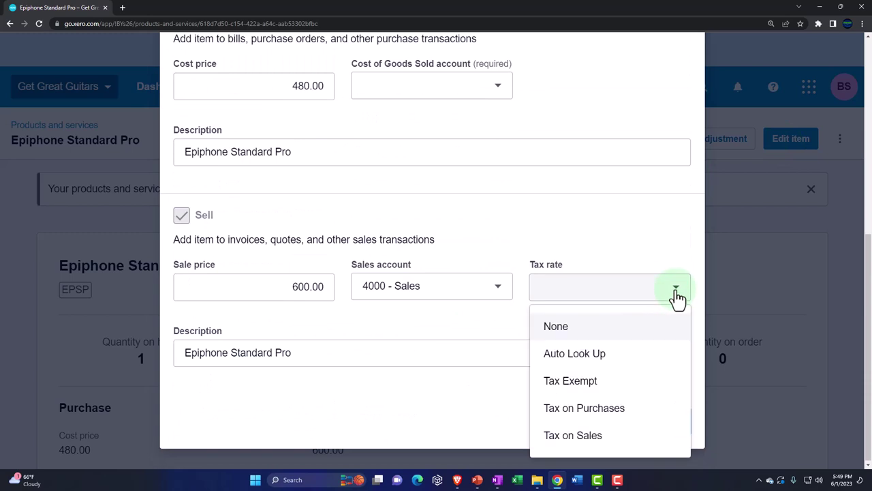
{"action": "left_click", "coordinate": [613, 438]}
{"action": "left_click", "coordinate": [661, 431]}
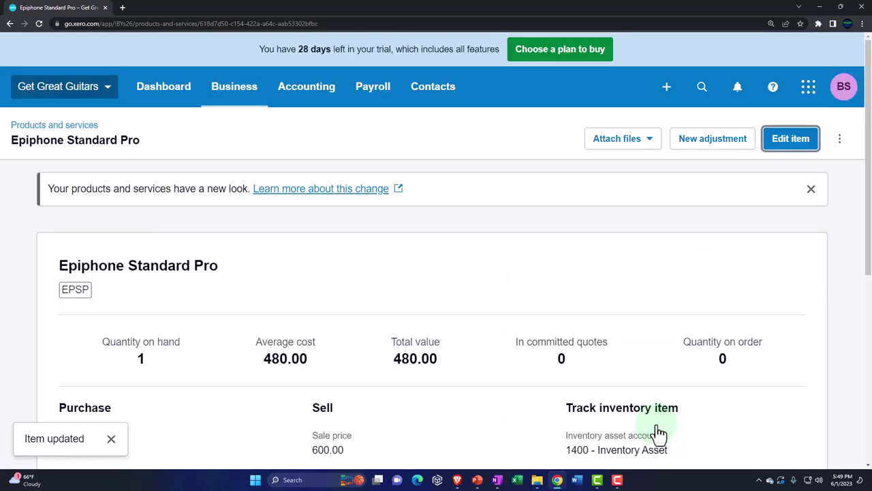
{"action": "left_click", "coordinate": [78, 127]}
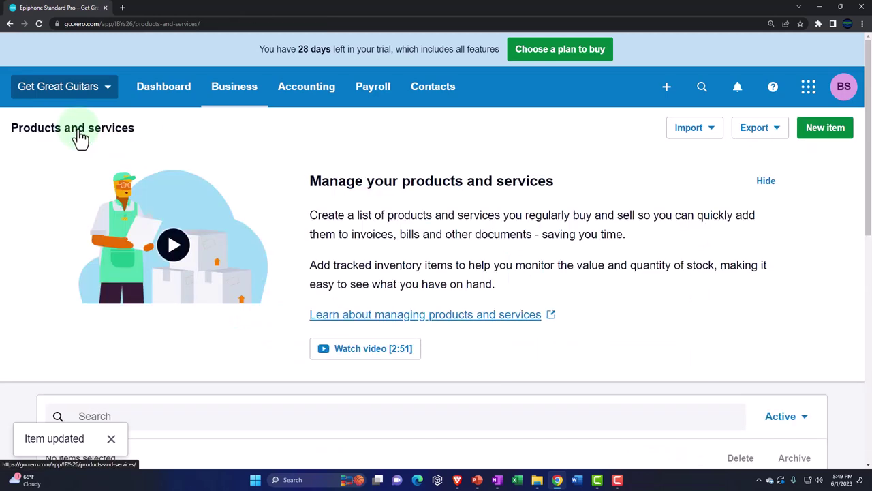
{"action": "scroll", "coordinate": [176, 235], "scroll_direction": "down", "scroll_amount": 2}
{"action": "scroll", "coordinate": [179, 231], "scroll_direction": "down", "scroll_amount": 5}
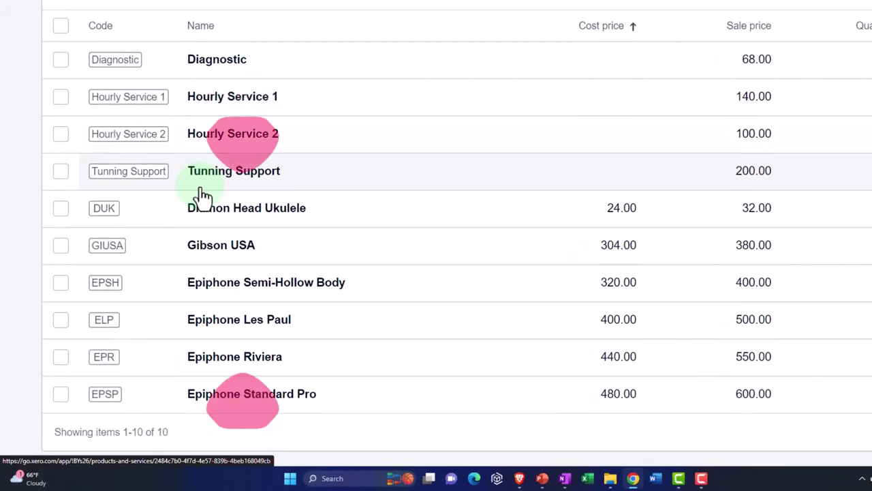
{"action": "scroll", "coordinate": [203, 222], "scroll_direction": "up", "scroll_amount": 6}
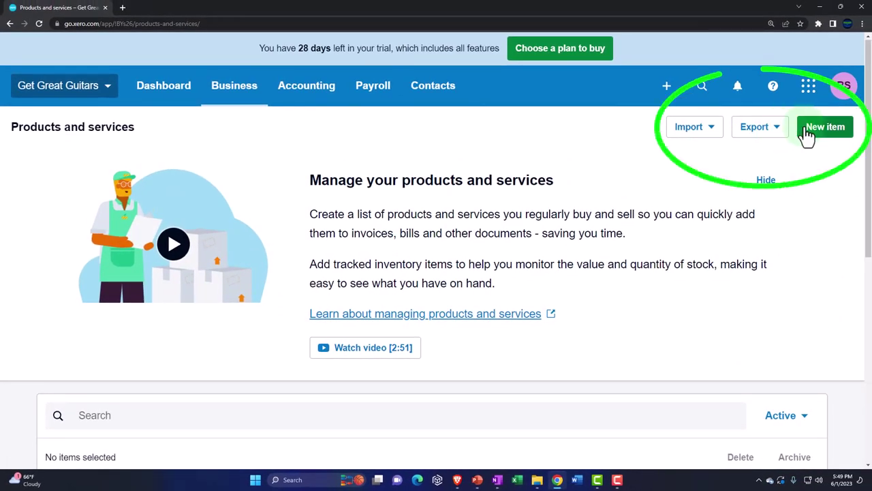
- Start a new invoice addressed to Customer 1 with the date and due date Jun 1, 2023
{"action": "left_click", "coordinate": [666, 85]}
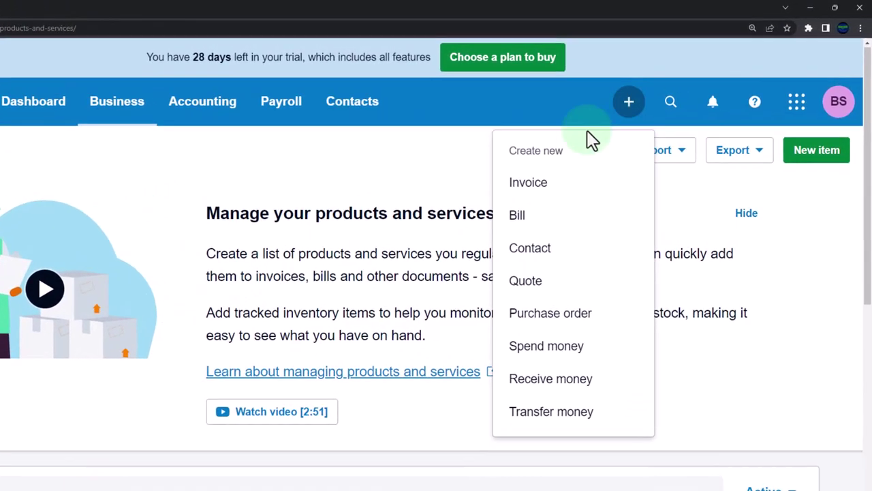
{"action": "left_click", "coordinate": [513, 184]}
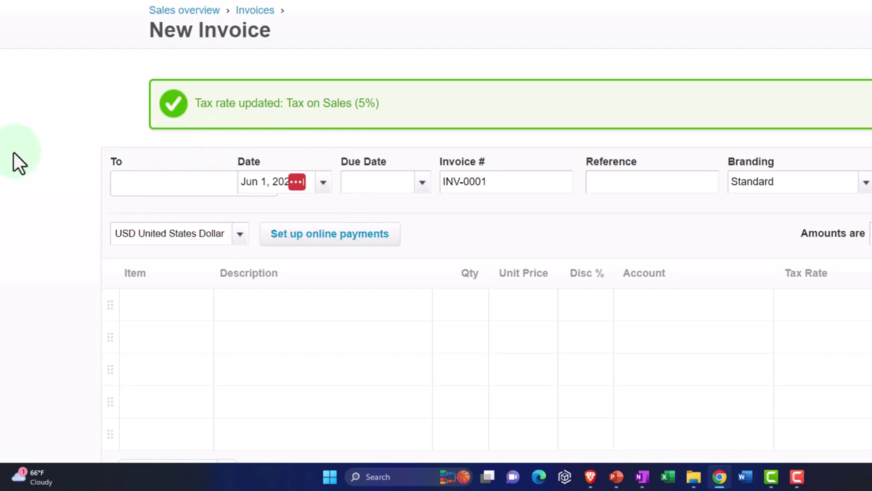
{"action": "type", "text": "Custo"}
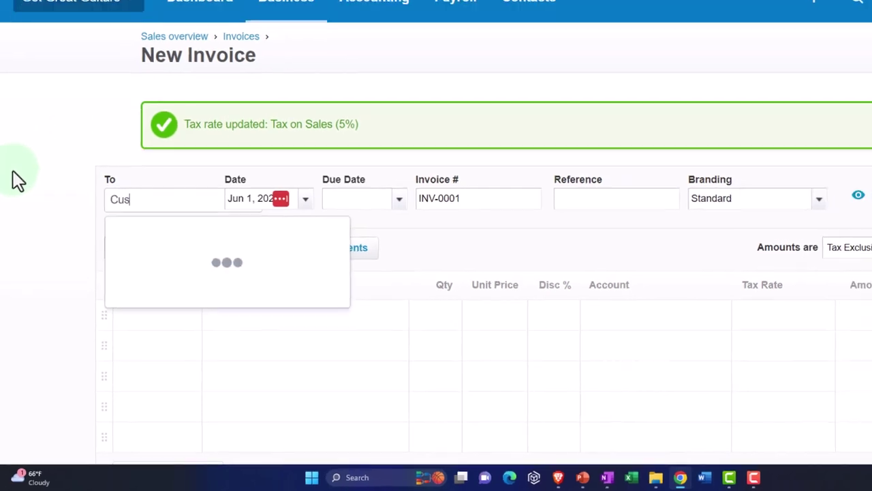
{"action": "type", "text": "mer "}
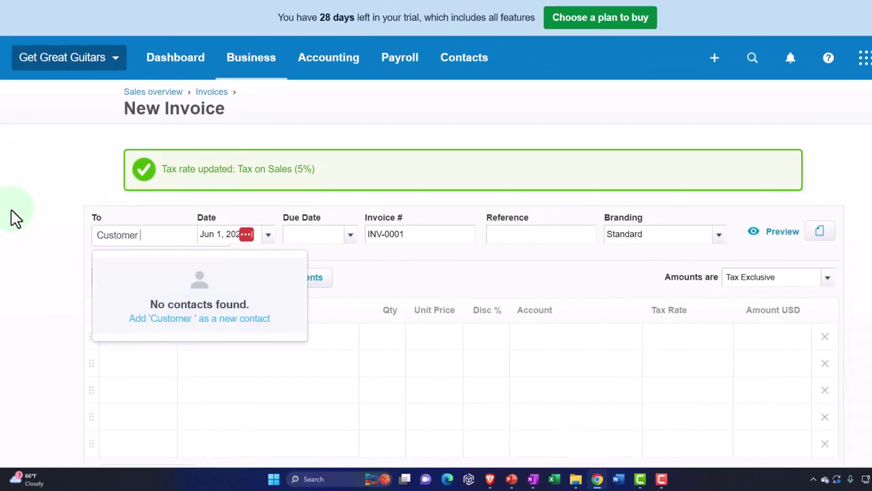
{"action": "type", "text": "1"}
{"action": "key", "text": "Tab"}
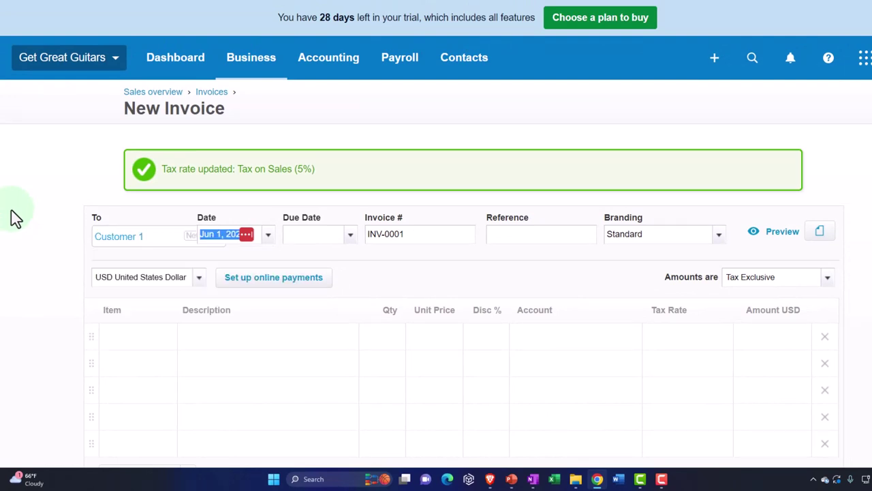
{"action": "key", "text": "Tab"}
{"action": "key", "text": "Tab"}
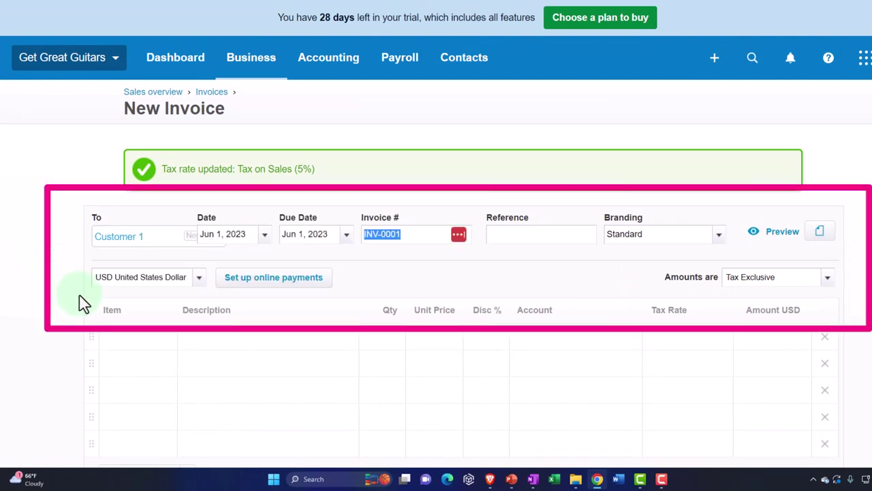
{"action": "key", "text": "Tab"}
{"action": "key", "text": "Tab"}
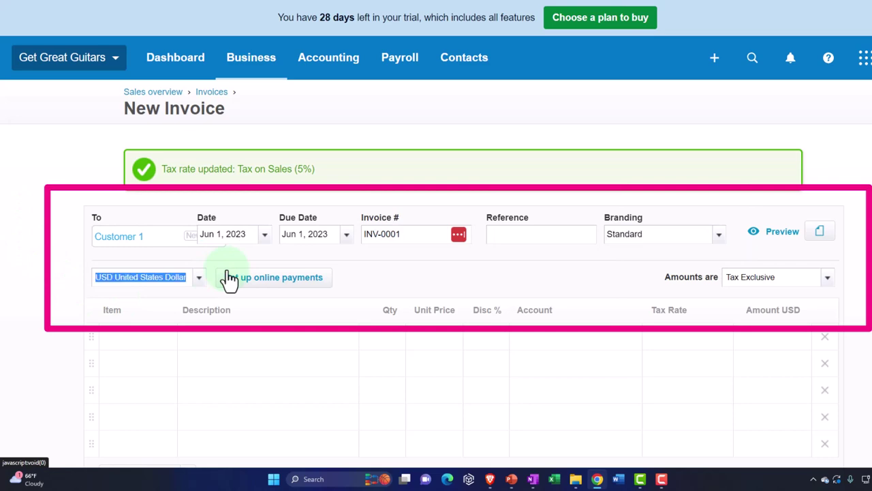
- Add the Epiphone Riviera item to the first invoice line, check the sales tax calculation and cancel the invoice
{"action": "scroll", "coordinate": [230, 278], "scroll_direction": "down", "scroll_amount": 1}
{"action": "left_click", "coordinate": [169, 298]}
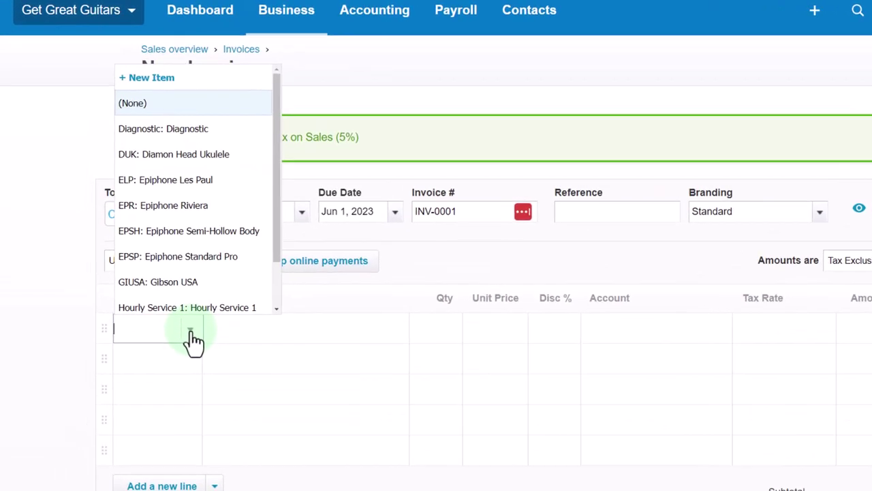
{"action": "left_click", "coordinate": [214, 259]}
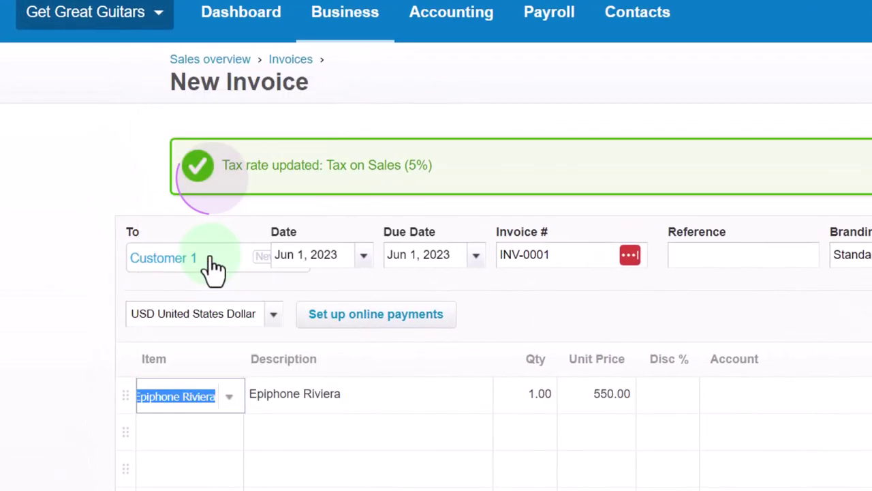
{"action": "scroll", "coordinate": [477, 382], "scroll_direction": "down", "scroll_amount": 2}
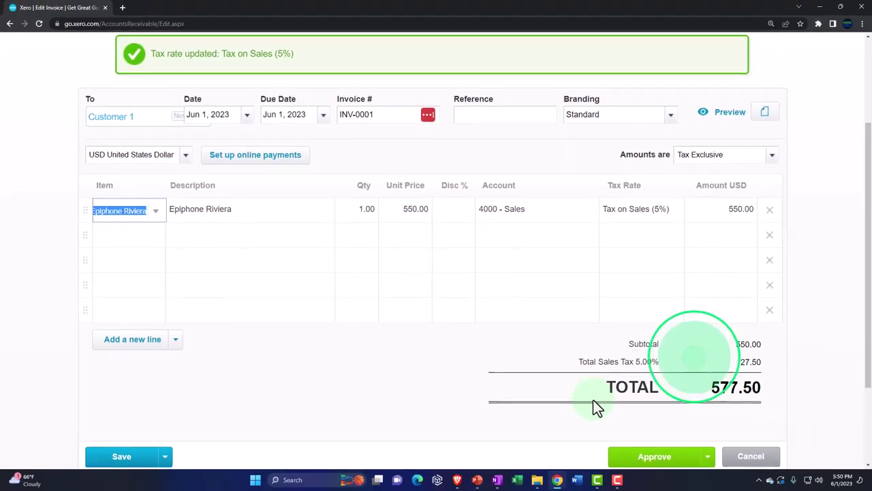
{"action": "scroll", "coordinate": [593, 401], "scroll_direction": "down", "scroll_amount": 1}
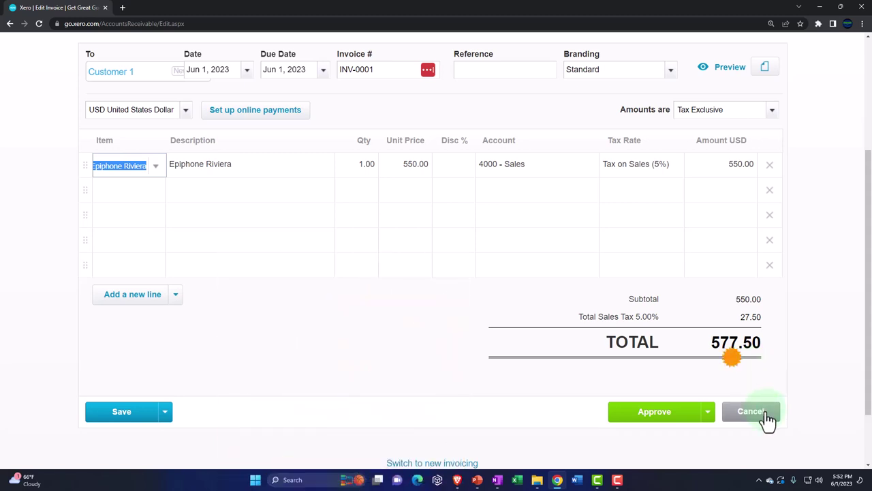
{"action": "left_click", "coordinate": [768, 420]}
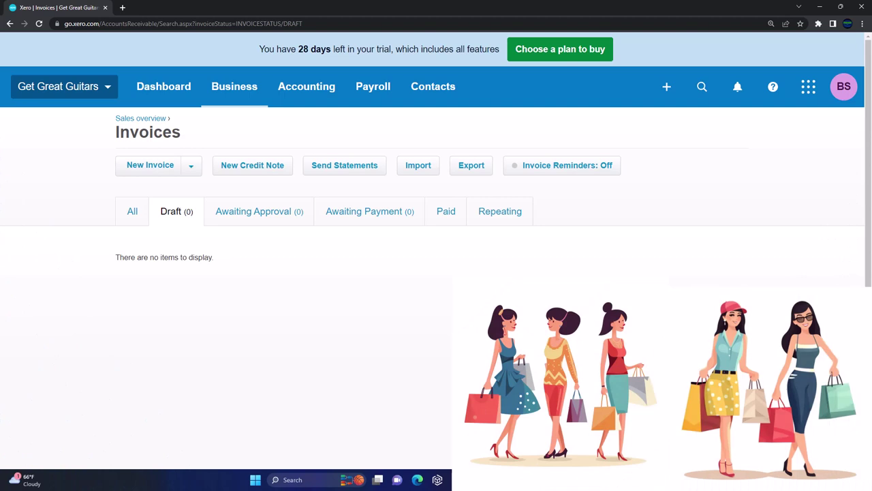
- From the customers list, start a new contact and enter Customer 2 as the contact name
{"action": "left_click", "coordinate": [428, 96]}
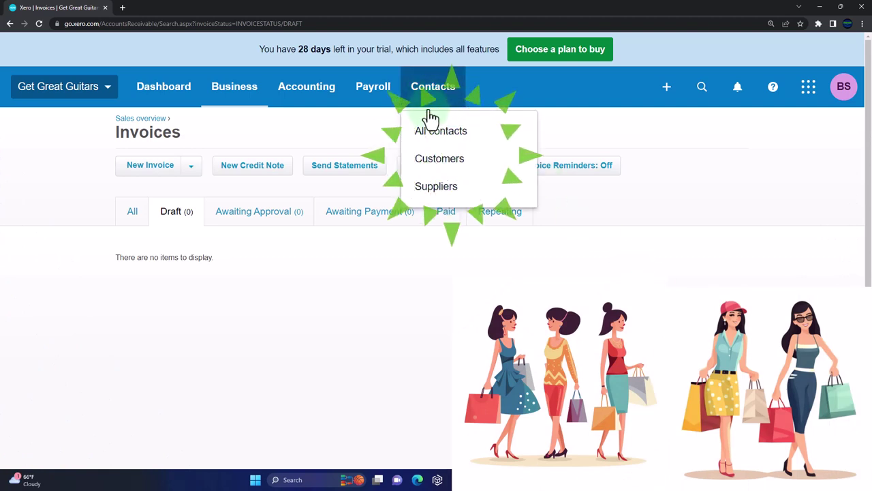
{"action": "left_click", "coordinate": [439, 163]}
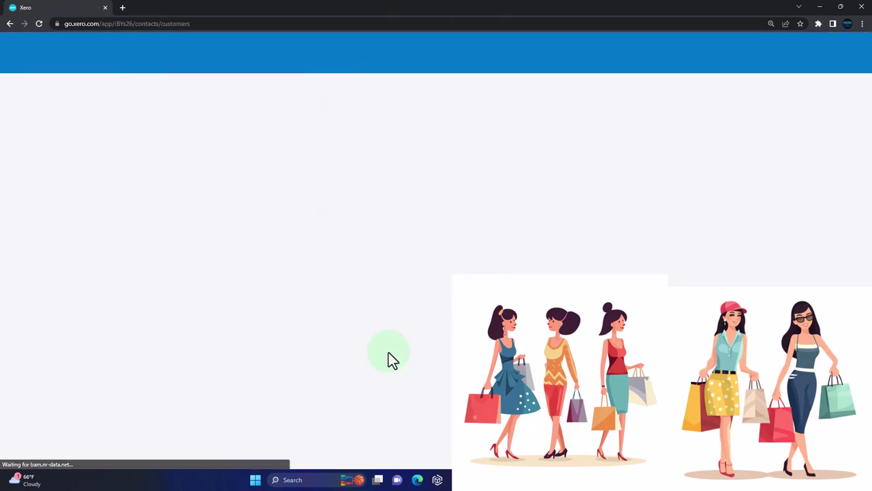
{"action": "scroll", "coordinate": [387, 355], "scroll_direction": "down", "scroll_amount": 1}
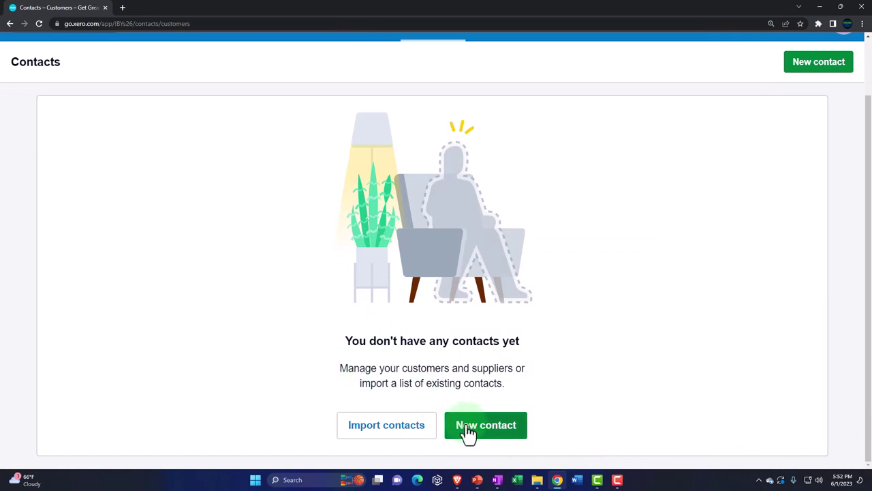
{"action": "scroll", "coordinate": [725, 184], "scroll_direction": "up", "scroll_amount": 1}
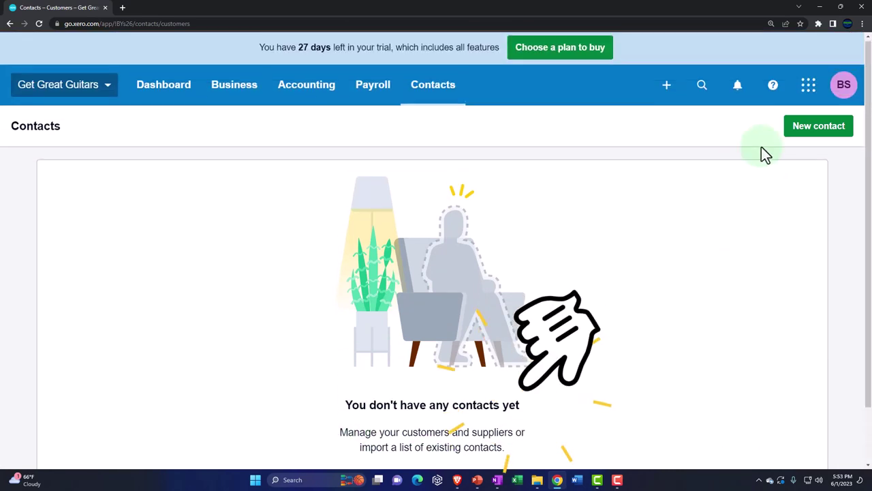
{"action": "left_click", "coordinate": [797, 129]}
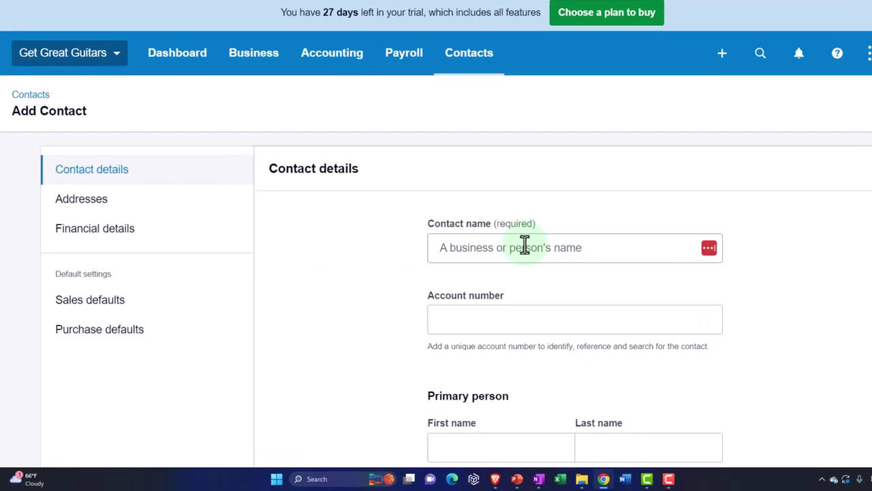
{"action": "left_click", "coordinate": [484, 266]}
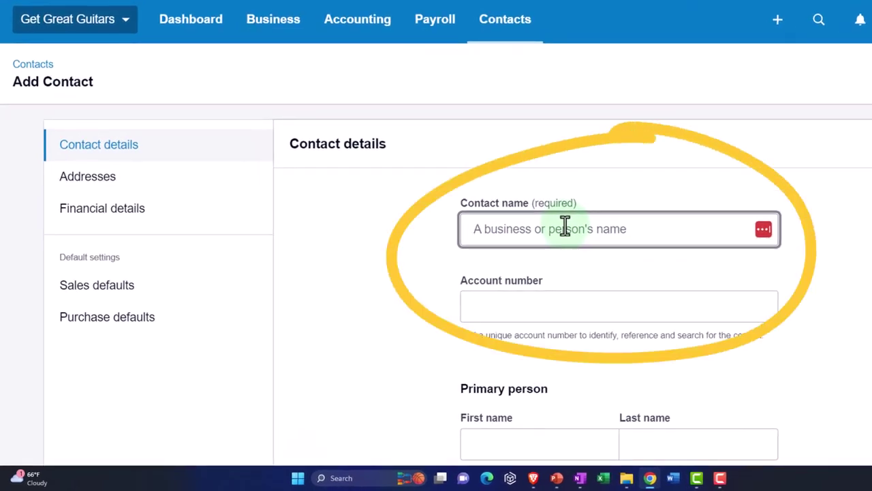
{"action": "type", "text": "Customer 2"}
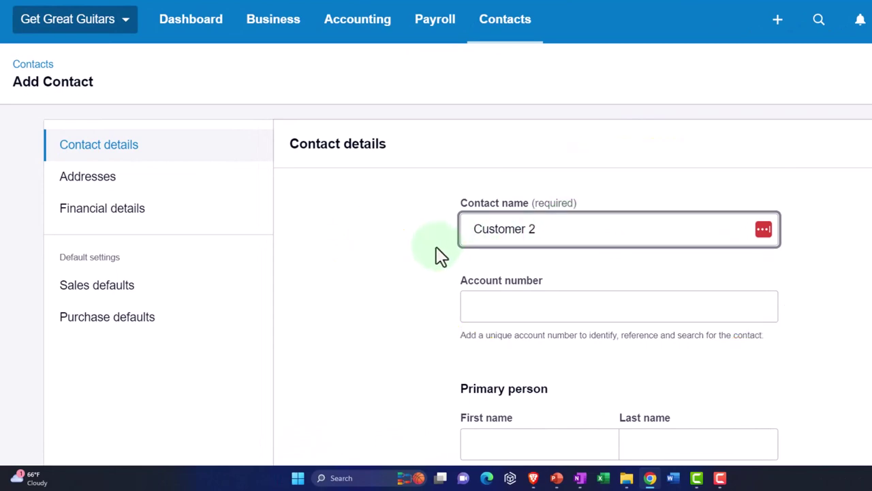
- Look through the new contact's details, addresses, financial details and sales defaults for tax-related settings
{"action": "scroll", "coordinate": [435, 252], "scroll_direction": "down", "scroll_amount": 3}
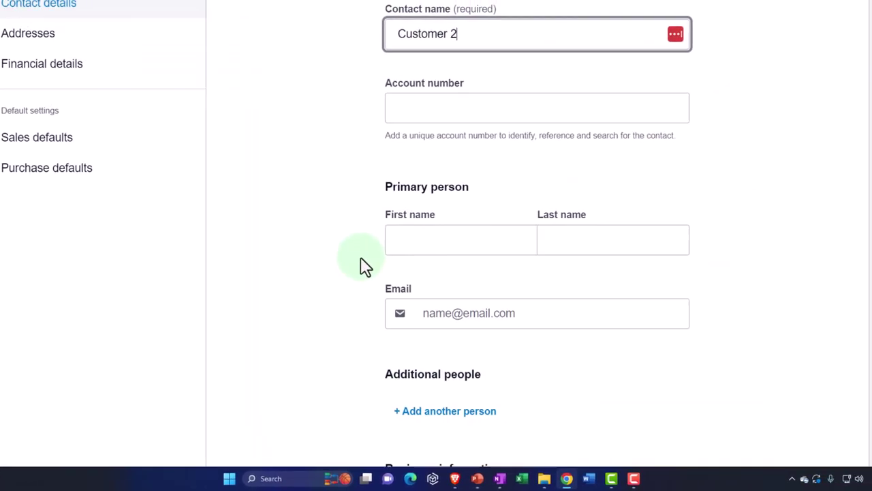
{"action": "scroll", "coordinate": [366, 266], "scroll_direction": "down", "scroll_amount": 5}
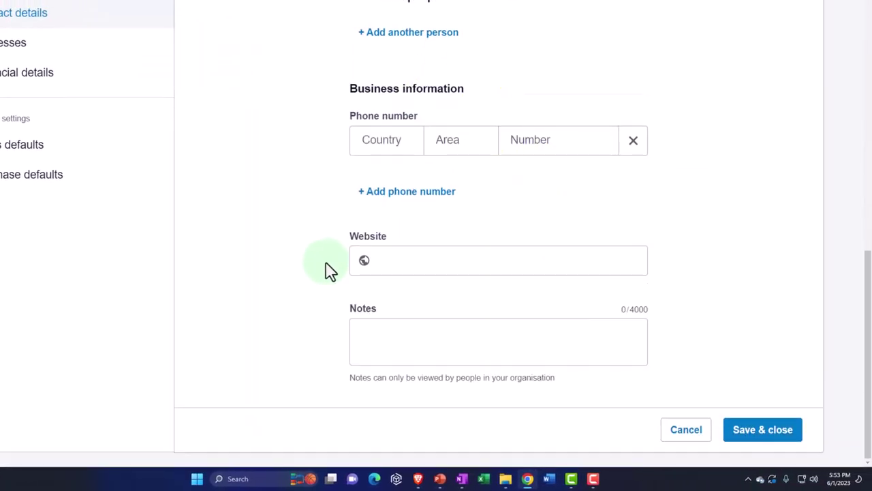
{"action": "scroll", "coordinate": [329, 270], "scroll_direction": "up", "scroll_amount": 2}
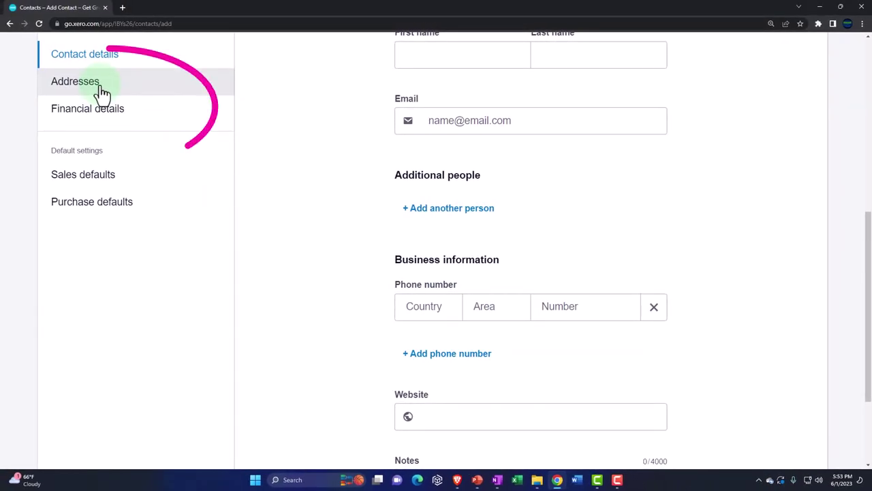
{"action": "left_click", "coordinate": [101, 92]}
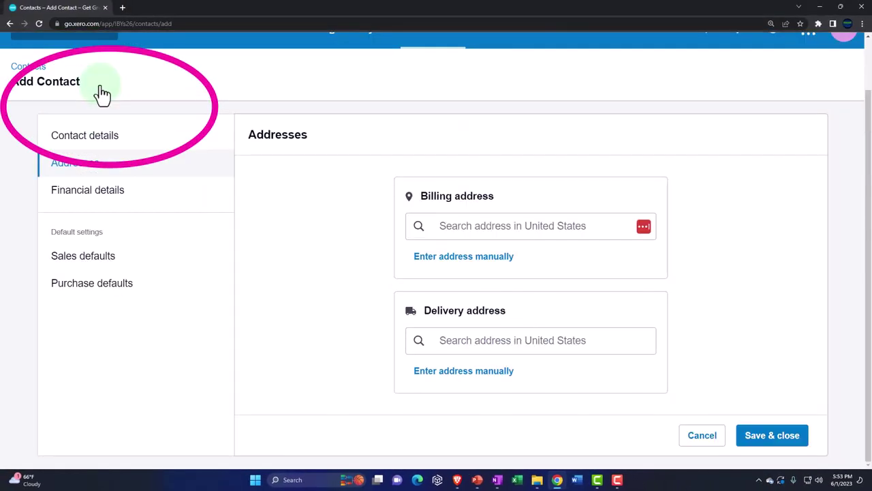
{"action": "left_click", "coordinate": [111, 189]}
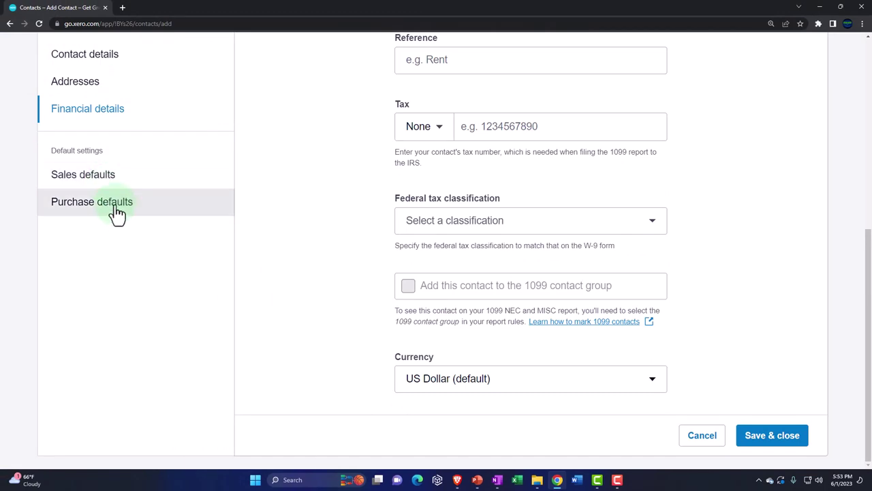
{"action": "left_click", "coordinate": [74, 179]}
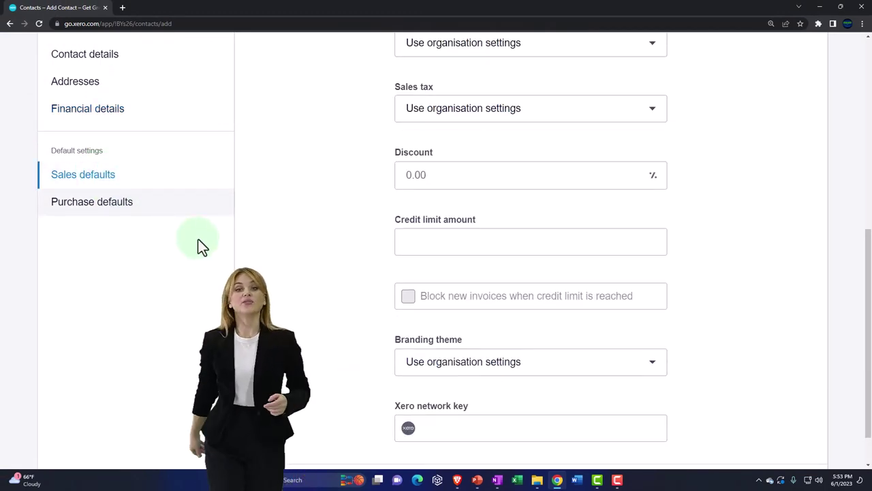
- Set the new contact's default sales tax to Tax Exempt and save the contact
{"action": "scroll", "coordinate": [198, 239], "scroll_direction": "up", "scroll_amount": 3}
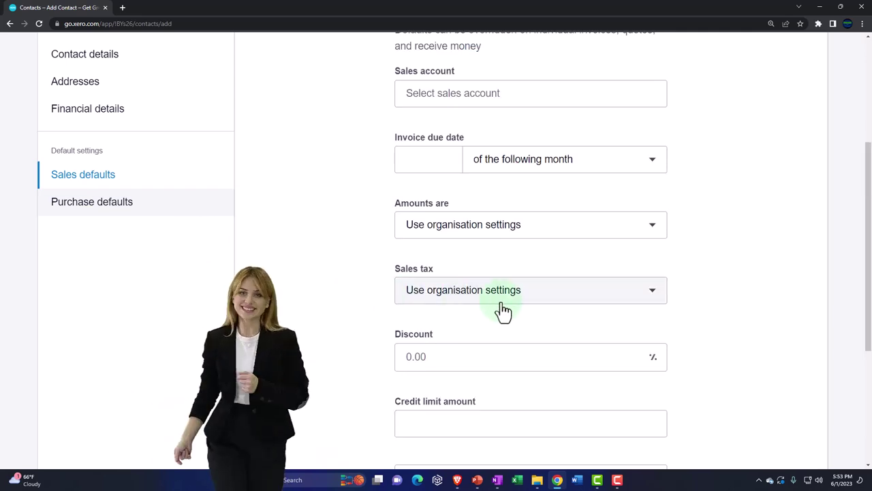
{"action": "scroll", "coordinate": [533, 314], "scroll_direction": "down", "scroll_amount": 1}
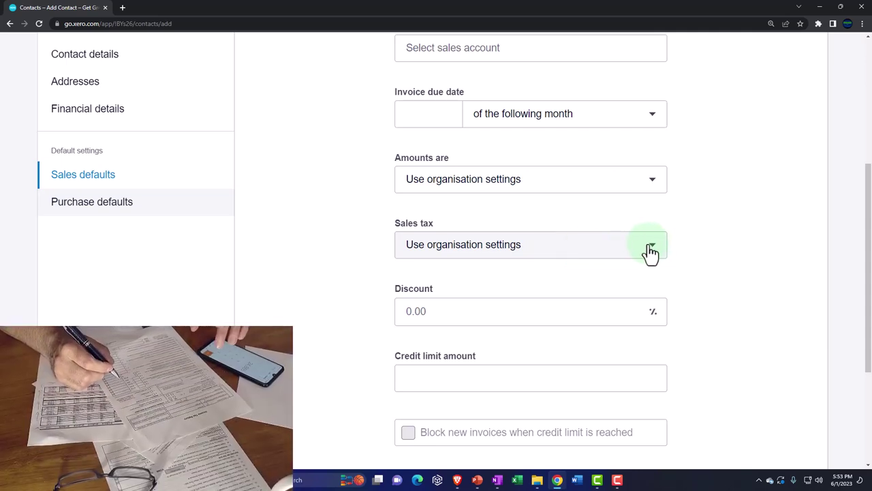
{"action": "left_click", "coordinate": [653, 250]}
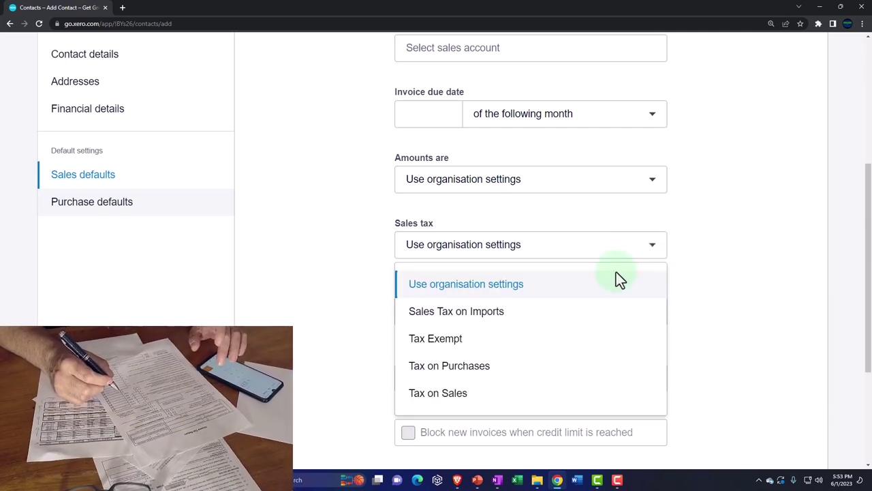
{"action": "left_click", "coordinate": [446, 341]}
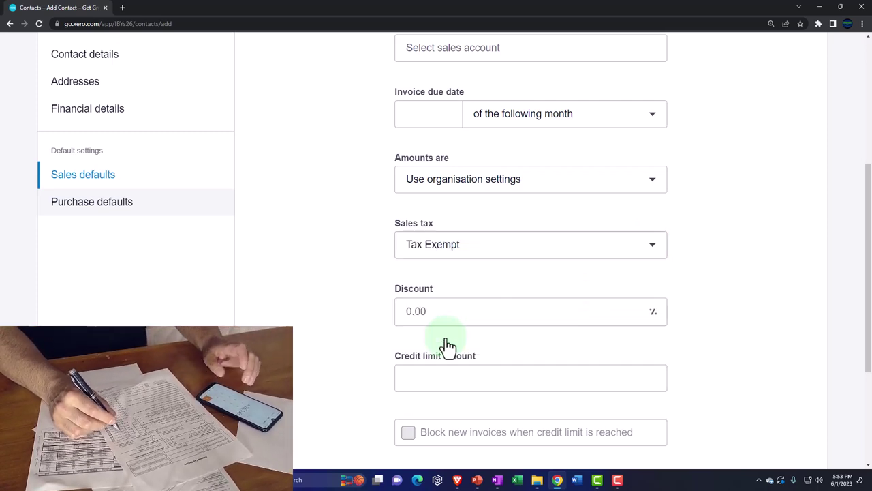
{"action": "scroll", "coordinate": [417, 341], "scroll_direction": "down", "scroll_amount": 3}
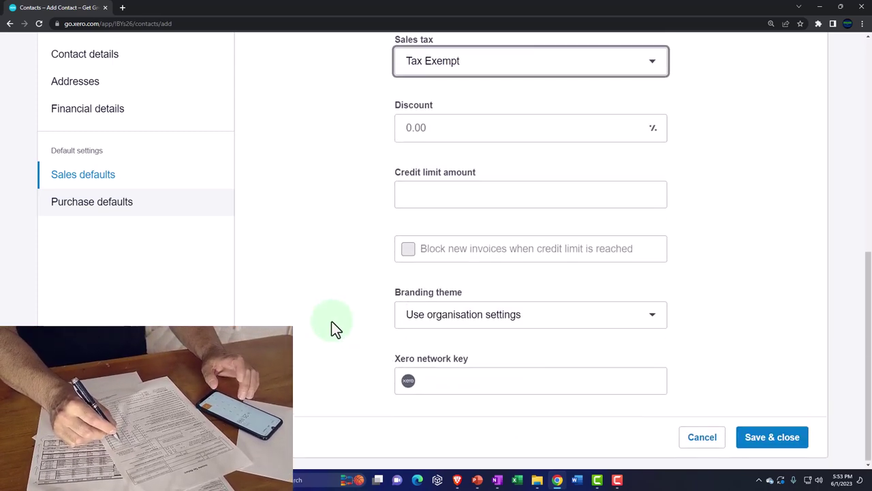
{"action": "left_click", "coordinate": [769, 443]}
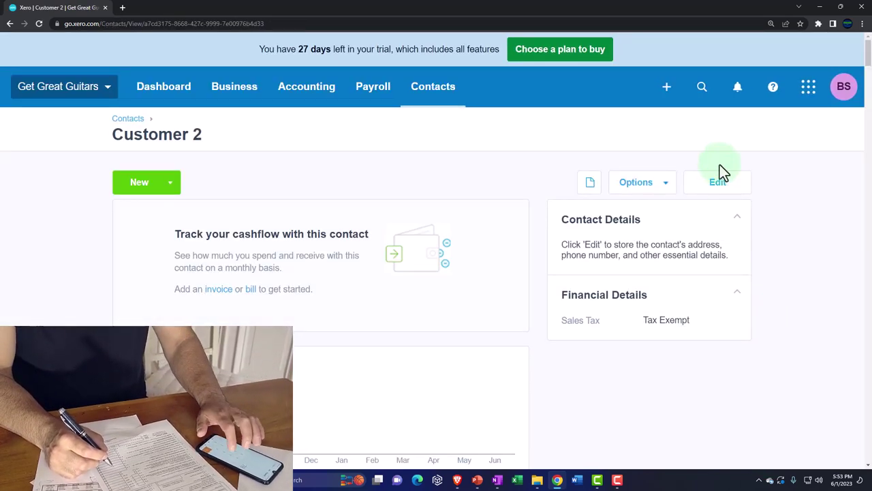
- Create a new invoice addressed to Customer 2 with the date and due date Jun 1, 2023
{"action": "left_click", "coordinate": [668, 92]}
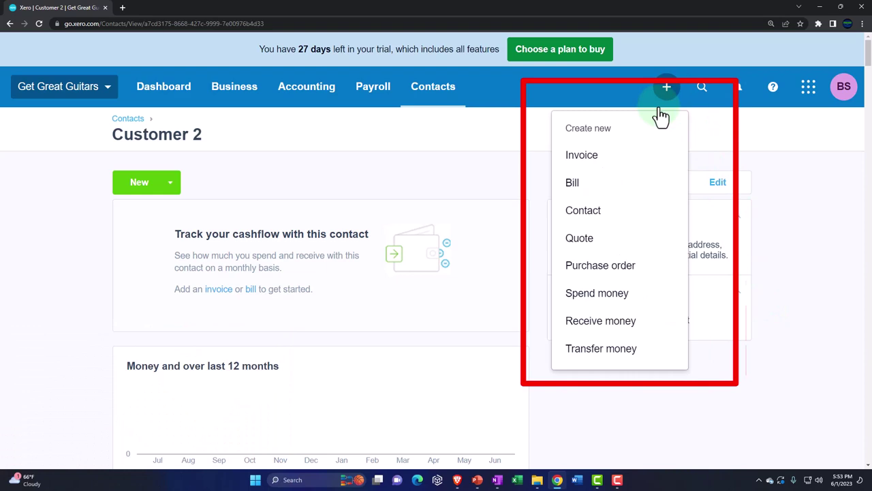
{"action": "left_click", "coordinate": [622, 156]}
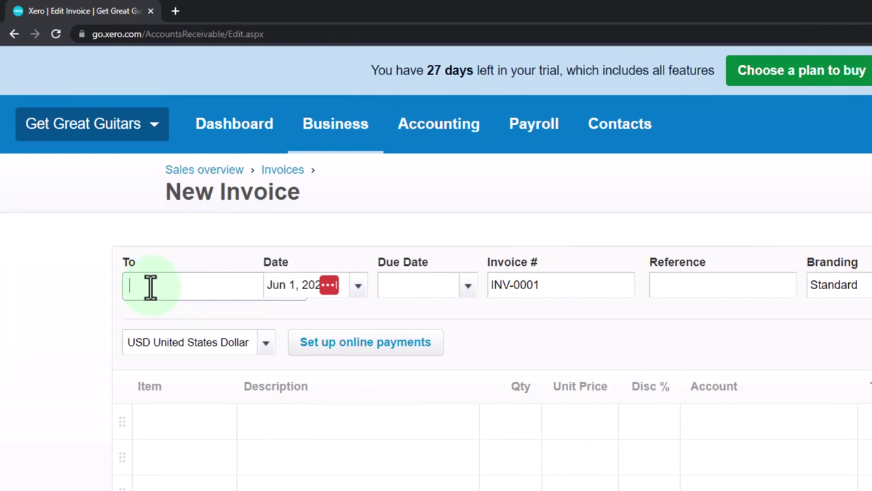
{"action": "type", "text": "Cus"}
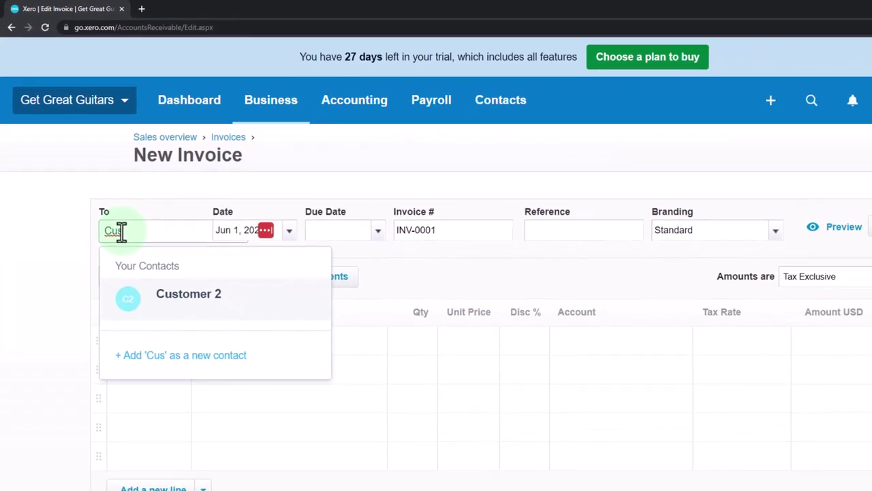
{"action": "left_click", "coordinate": [195, 305]}
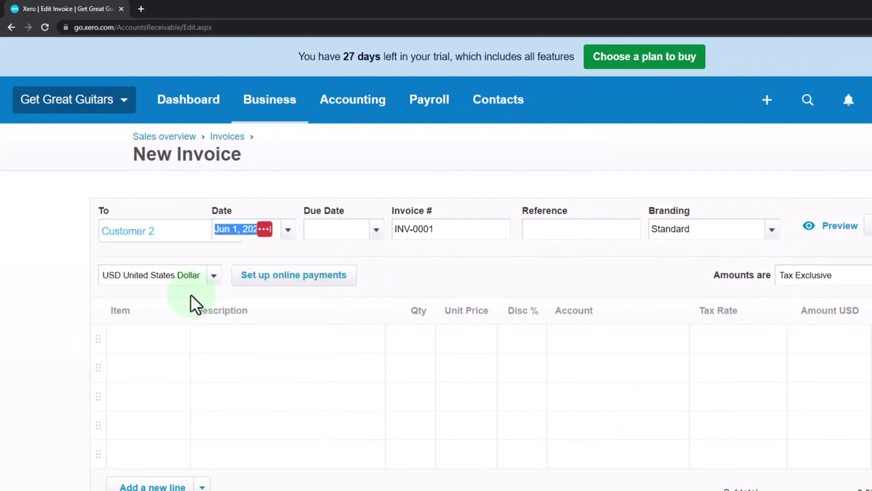
{"action": "key", "text": "Tab"}
{"action": "key", "text": "Tab"}
- Add the Epiphone Standard Pro item to the first invoice line and check its tax rate and sales tax total
{"action": "left_click", "coordinate": [175, 348]}
{"action": "left_click", "coordinate": [181, 347]}
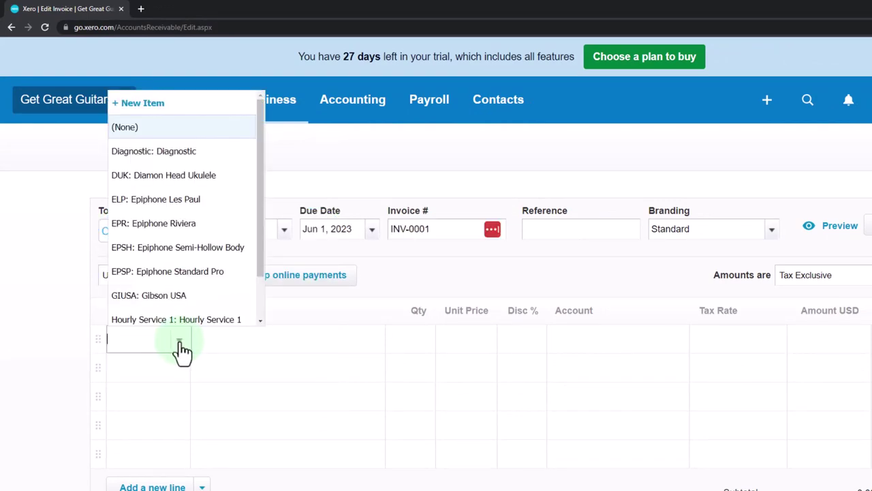
{"action": "left_click", "coordinate": [168, 272]}
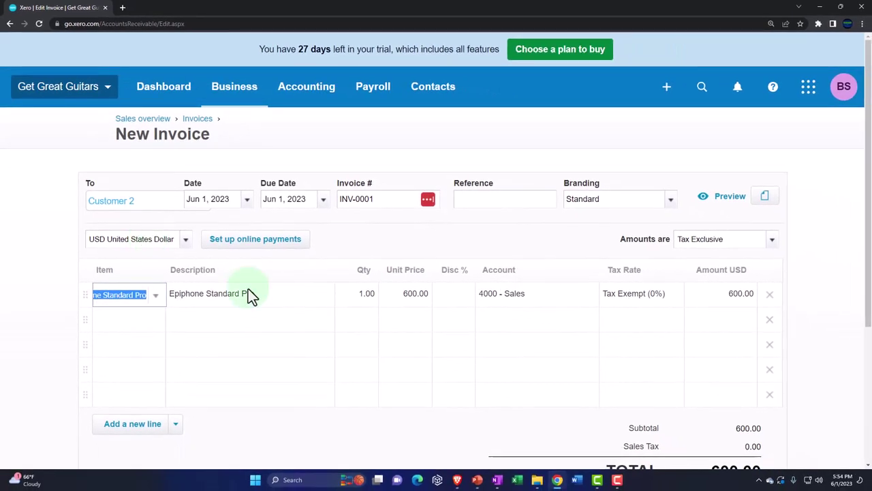
{"action": "scroll", "coordinate": [341, 341], "scroll_direction": "down", "scroll_amount": 1}
{"action": "left_click", "coordinate": [659, 405]}
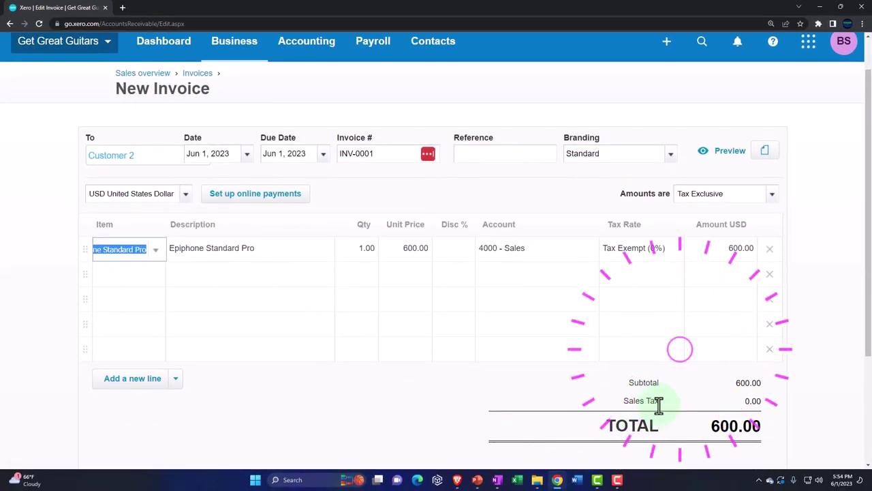
{"action": "scroll", "coordinate": [183, 238], "scroll_direction": "up", "scroll_amount": 1}
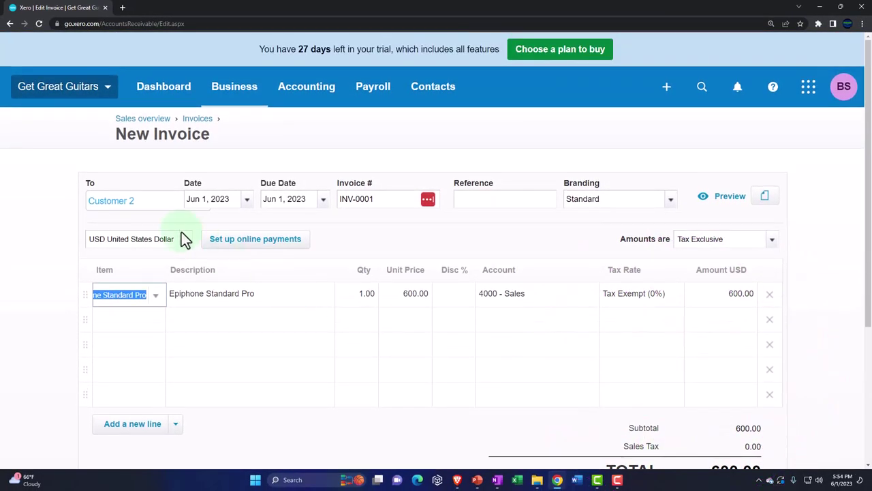
- Start replacing the customer on the Customer 2 invoice, then cancel the invoice without saving it
{"action": "left_click", "coordinate": [151, 205]}
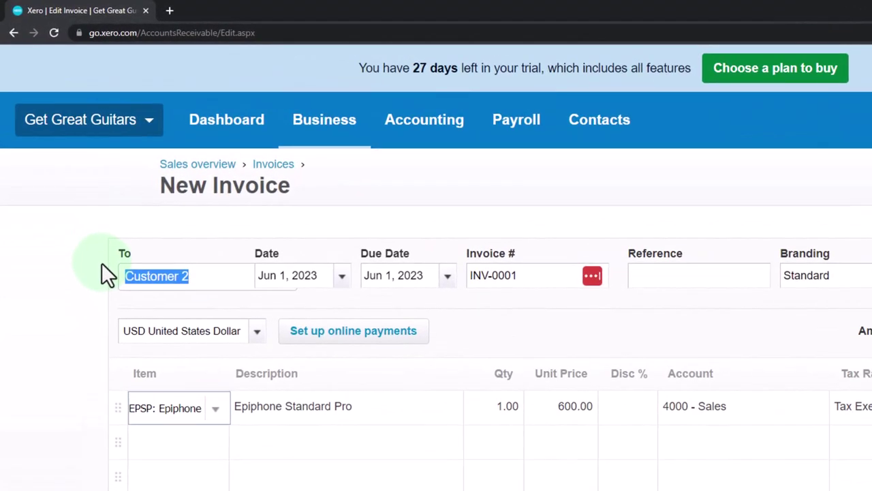
{"action": "type", "text": "C"}
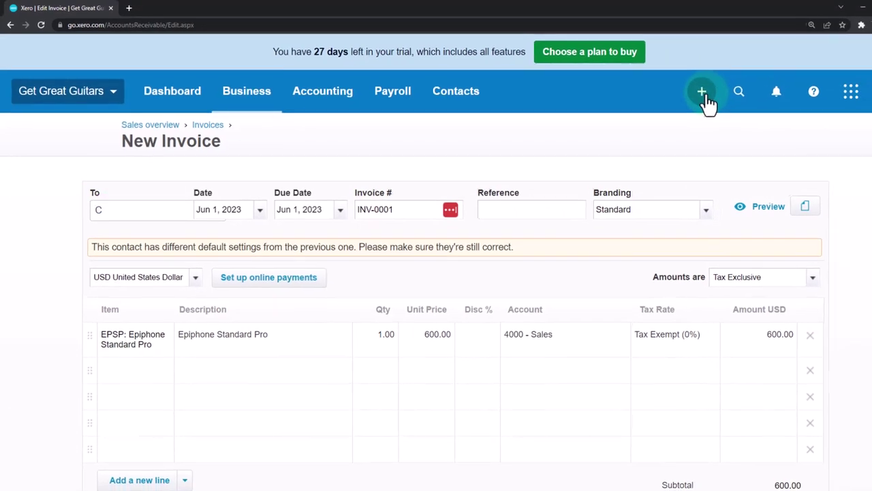
{"action": "scroll", "coordinate": [716, 375], "scroll_direction": "down", "scroll_amount": 3}
{"action": "left_click", "coordinate": [775, 368]}
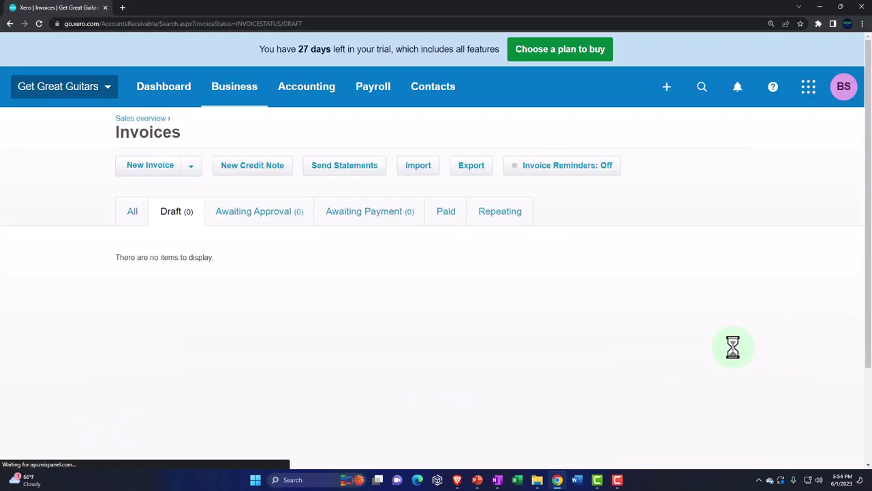
- Start another invoice addressed to Customer 1 with the date and due date Jun 1, 2023
{"action": "left_click", "coordinate": [668, 94]}
{"action": "left_click", "coordinate": [600, 163]}
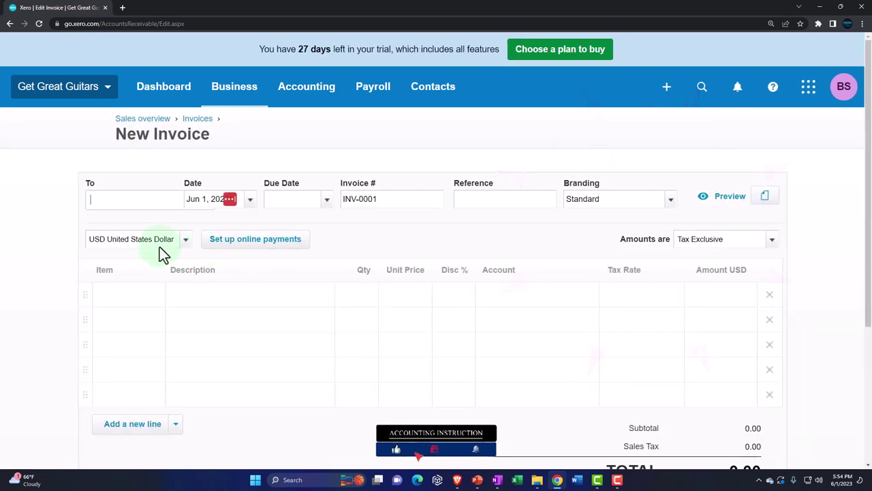
{"action": "left_click", "coordinate": [108, 200]}
{"action": "type", "text": "Customer "}
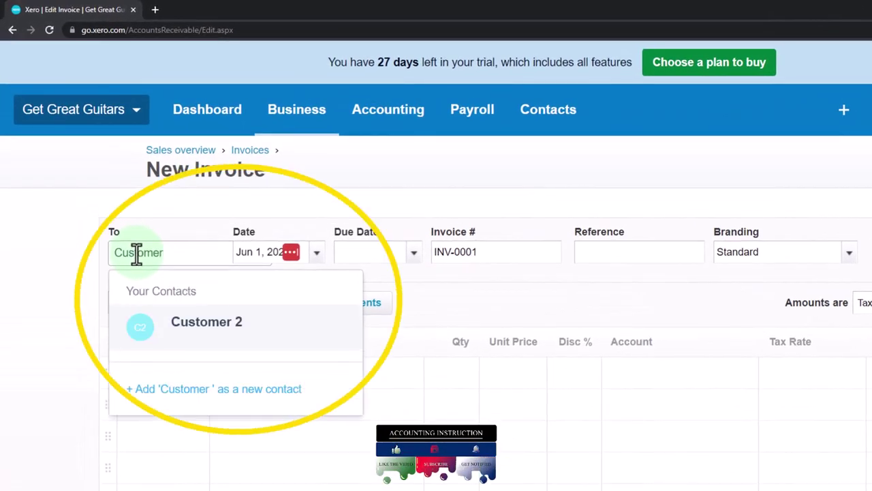
{"action": "type", "text": "1"}
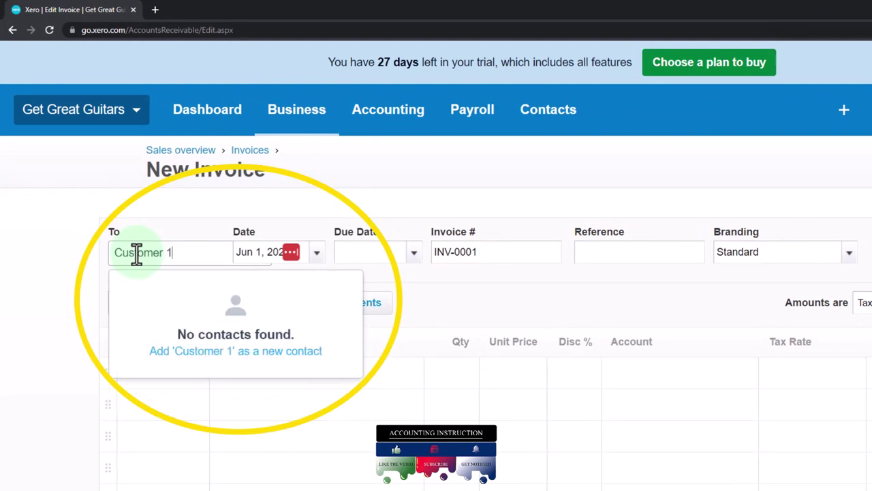
{"action": "key", "text": "Tab"}
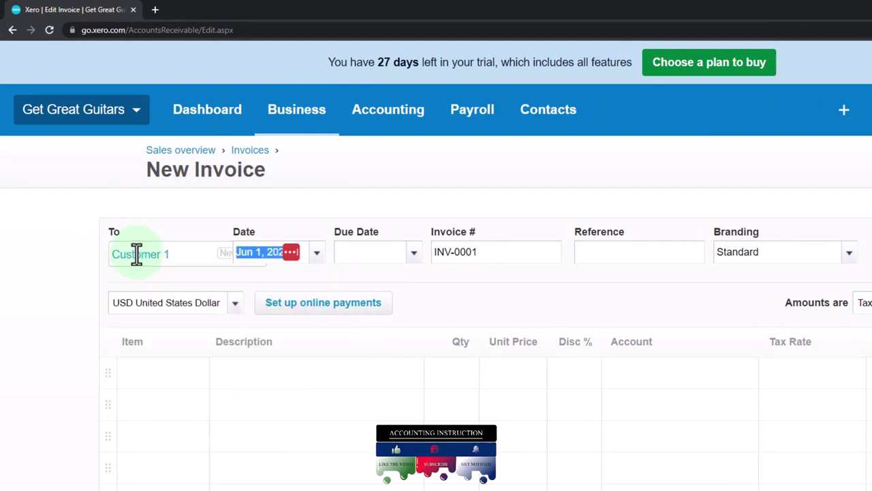
{"action": "key", "text": "Tab"}
{"action": "key", "text": "Tab"}
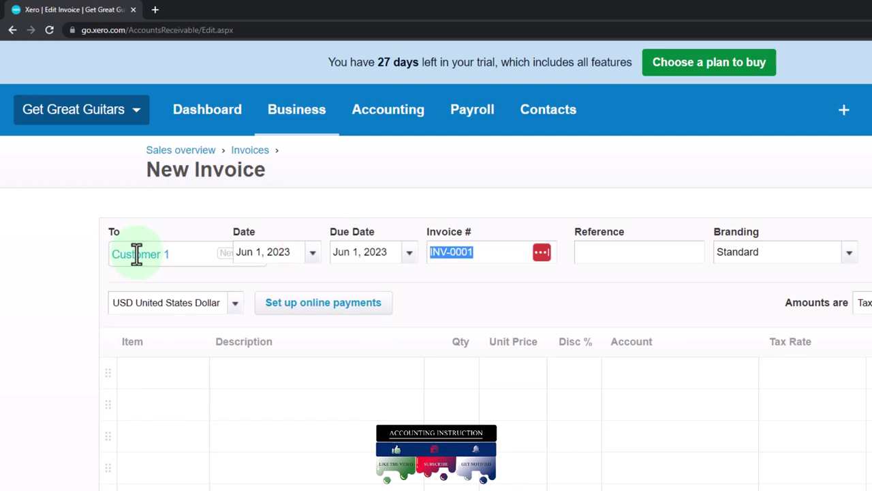
- Add Epiphone Standard Pro to the first line of the Customer 1 invoice and check the calculated sales tax
{"action": "left_click", "coordinate": [187, 376]}
{"action": "left_click", "coordinate": [204, 376]}
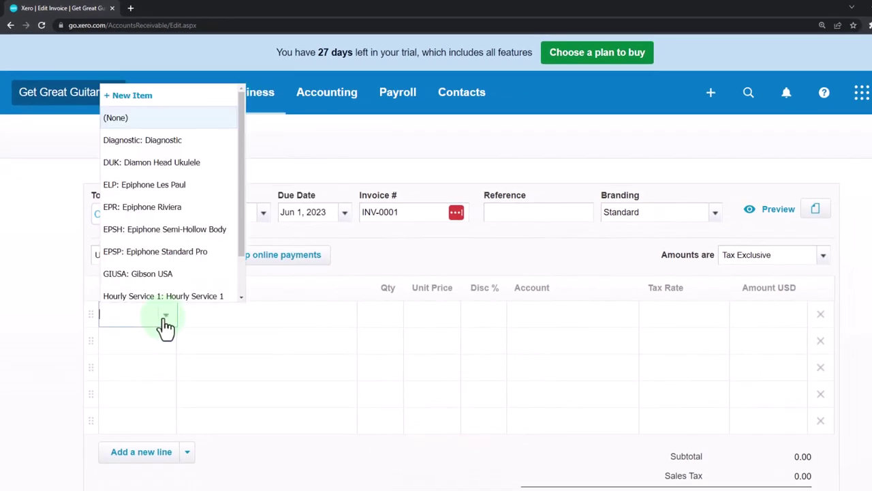
{"action": "left_click", "coordinate": [154, 263]}
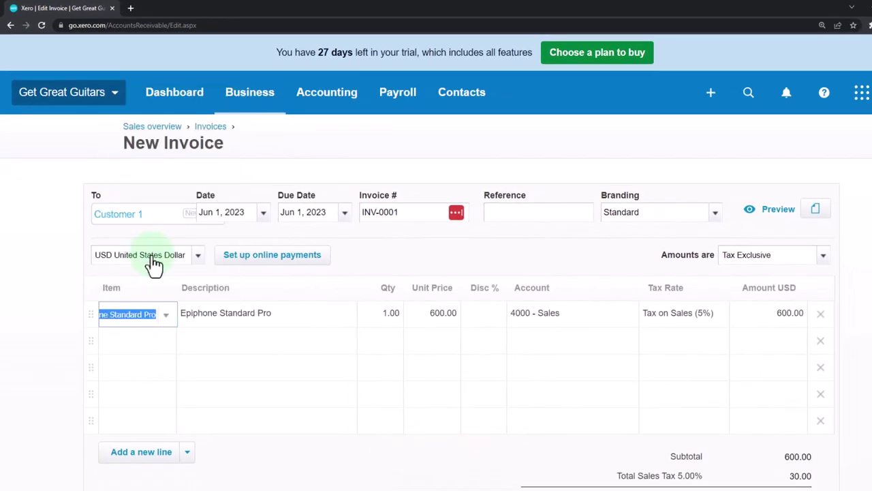
{"action": "scroll", "coordinate": [536, 399], "scroll_direction": "down", "scroll_amount": 1}
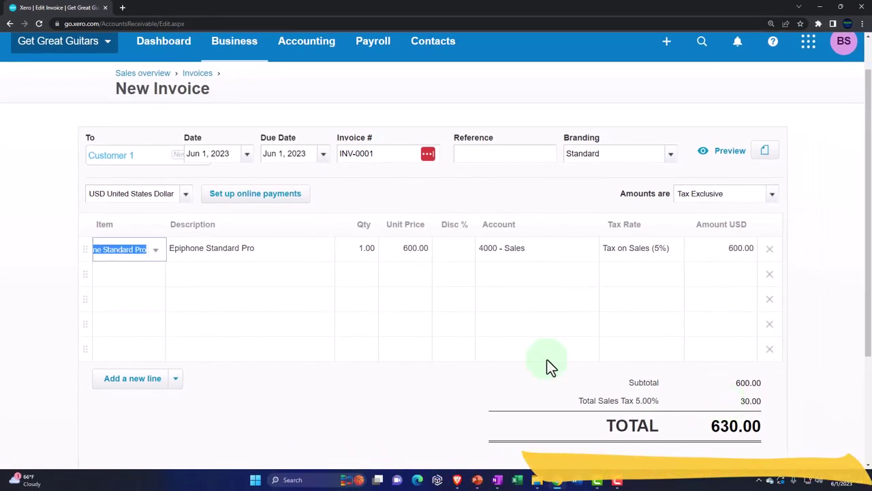
- Change the first line's item to Hourly Service 1 and add Epiphone Standard Pro on the second line
{"action": "left_click", "coordinate": [156, 254]}
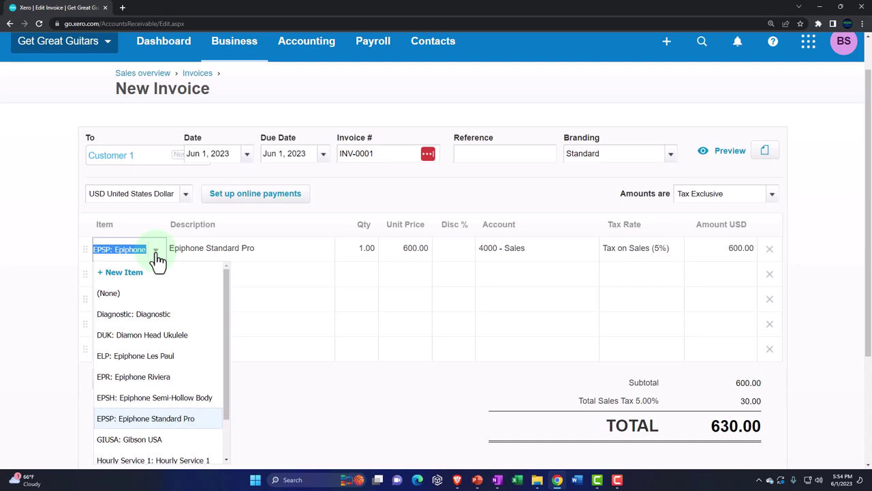
{"action": "scroll", "coordinate": [158, 324], "scroll_direction": "down", "scroll_amount": 1}
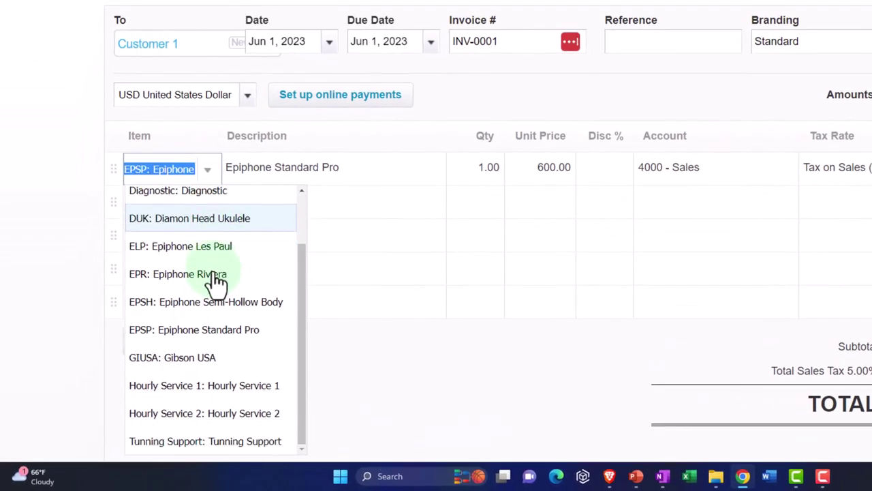
{"action": "left_click", "coordinate": [191, 396]}
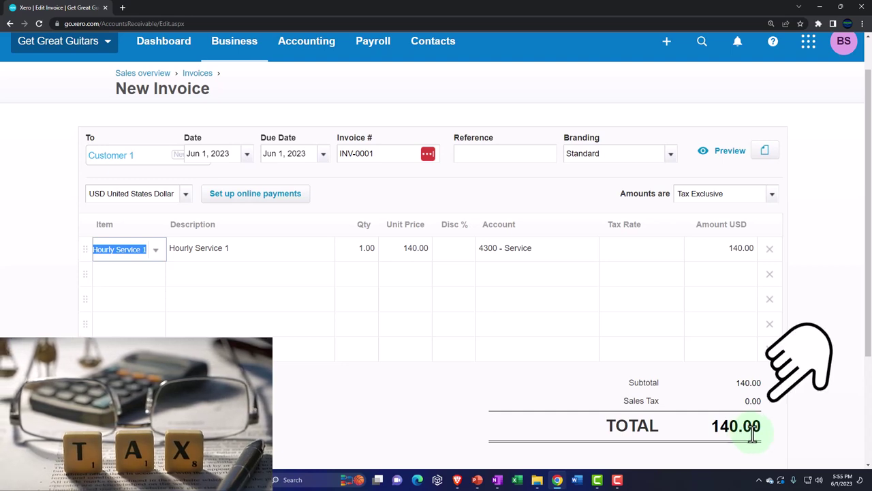
{"action": "left_click", "coordinate": [155, 278]}
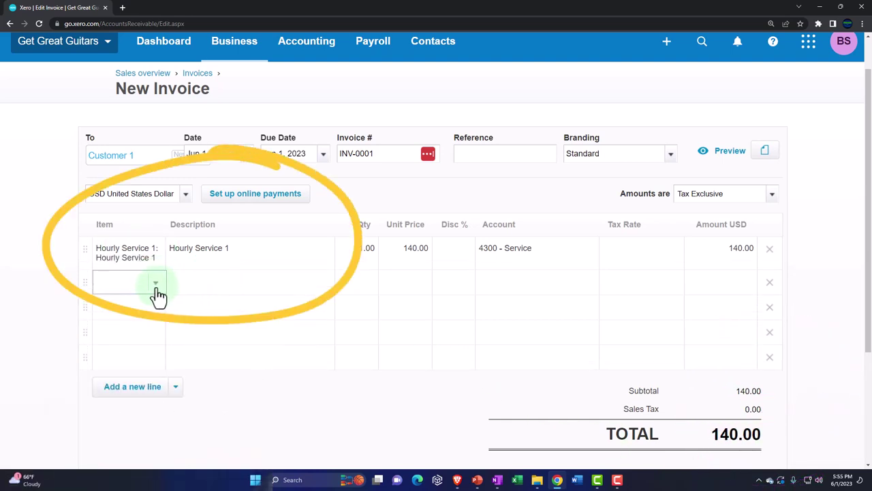
{"action": "left_click", "coordinate": [155, 282]}
{"action": "left_click", "coordinate": [146, 225]}
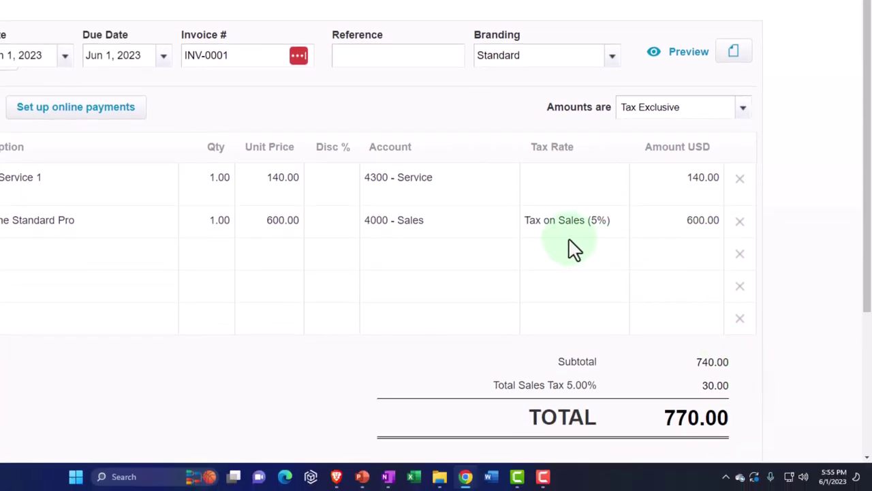
- Set the Hourly Service 1 line's tax rate to Tax on Sales (5%) and review the invoice totals
{"action": "left_click", "coordinate": [576, 231]}
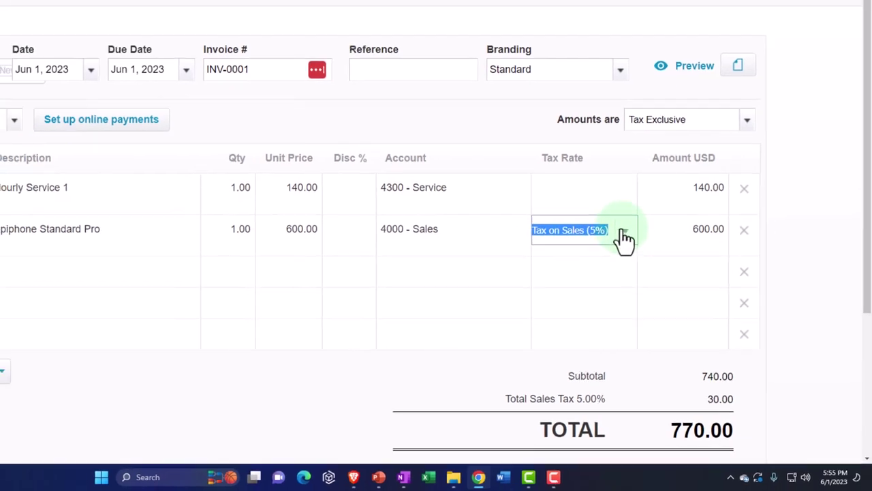
{"action": "left_click", "coordinate": [613, 182]}
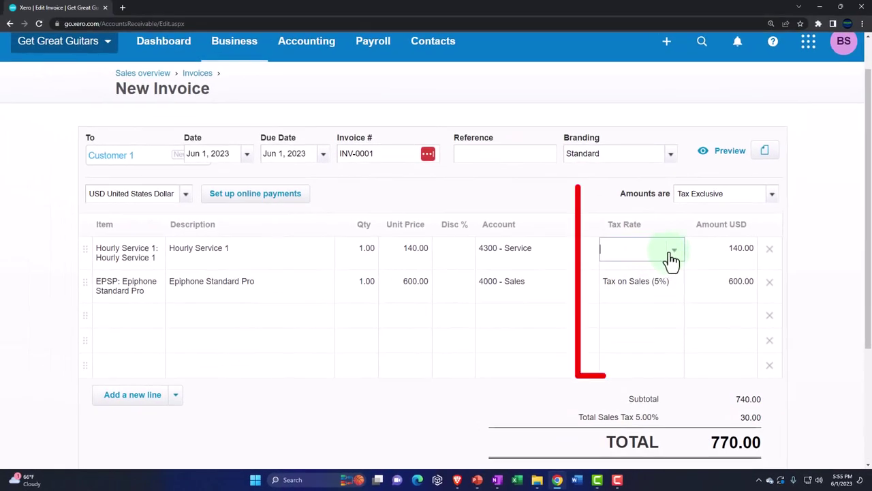
{"action": "left_click", "coordinate": [673, 252]}
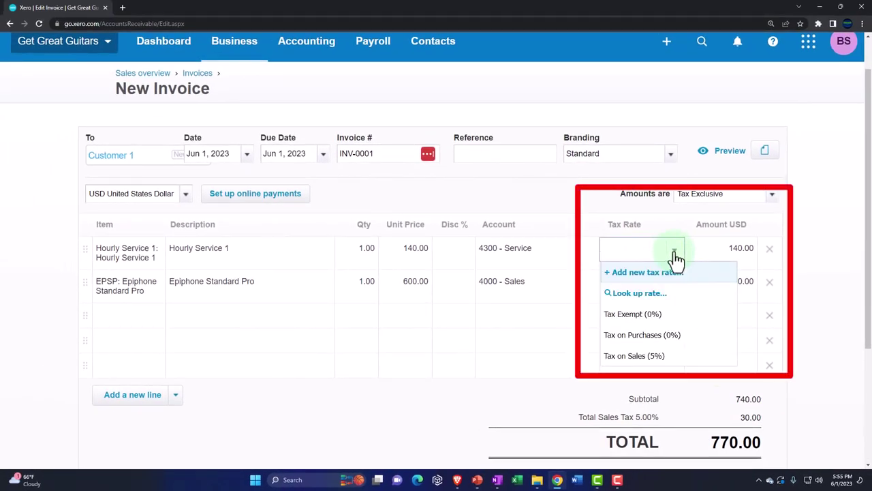
{"action": "left_click", "coordinate": [646, 358]}
{"action": "left_click", "coordinate": [814, 265]}
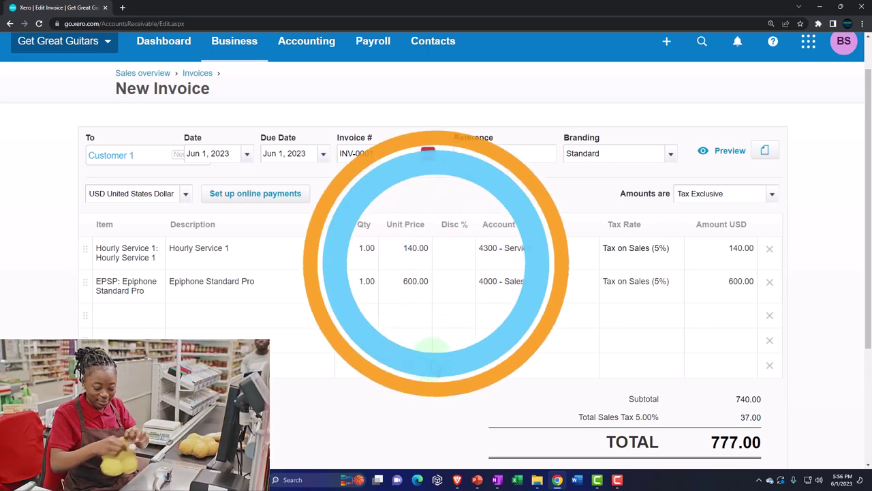
{"action": "scroll", "coordinate": [432, 365], "scroll_direction": "down", "scroll_amount": 2}
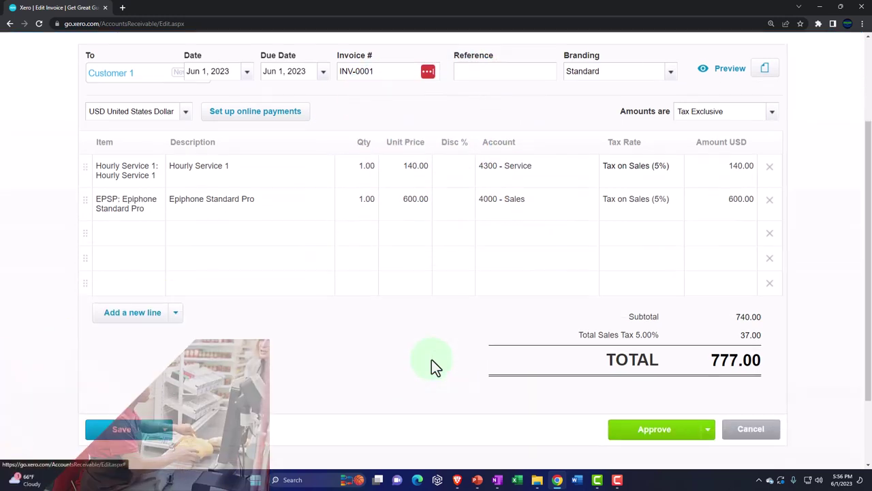